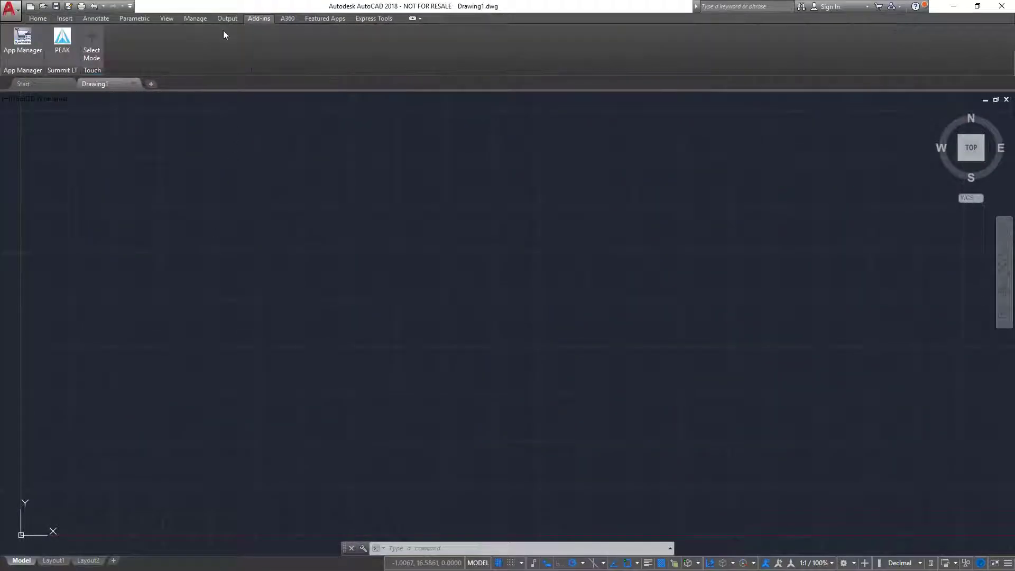
# Step: Start the AutoCAD Certified Professional Practice Exam from PEAK's AutoCAD channel and advance to question 4, Draw Lines
pyautogui.click(64, 39)
pyautogui.click(299, 162)
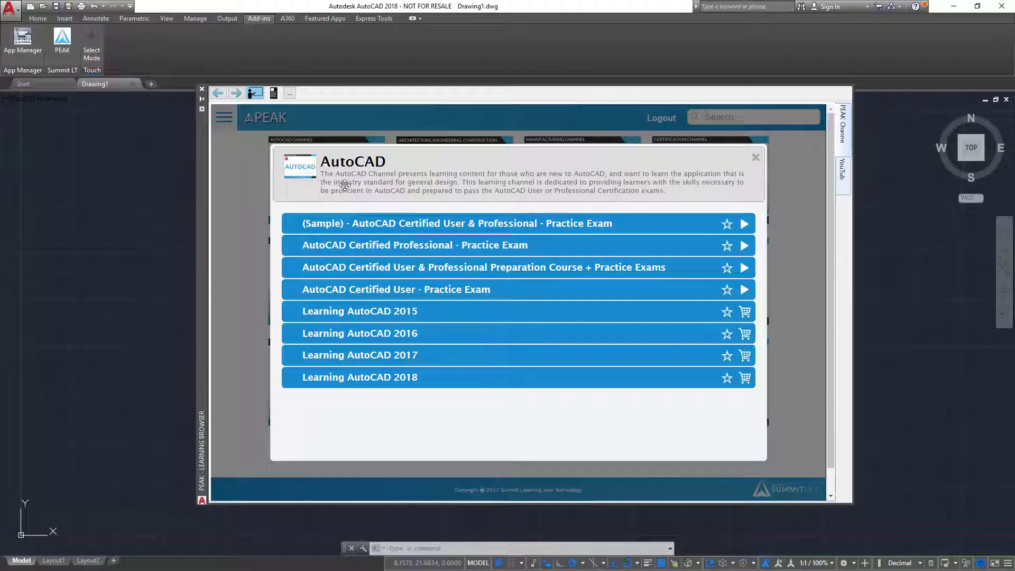
pyautogui.click(745, 249)
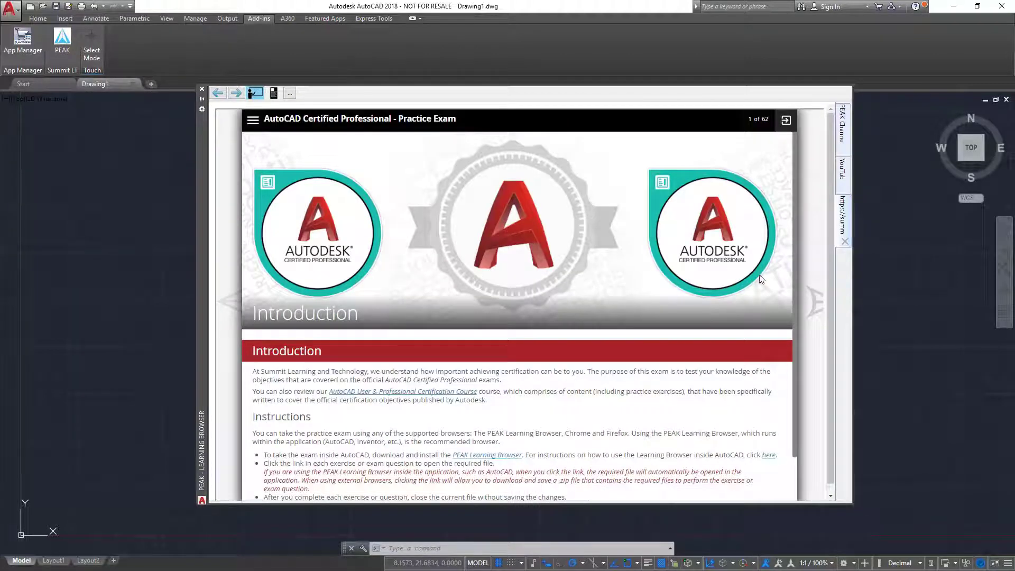
pyautogui.click(815, 302)
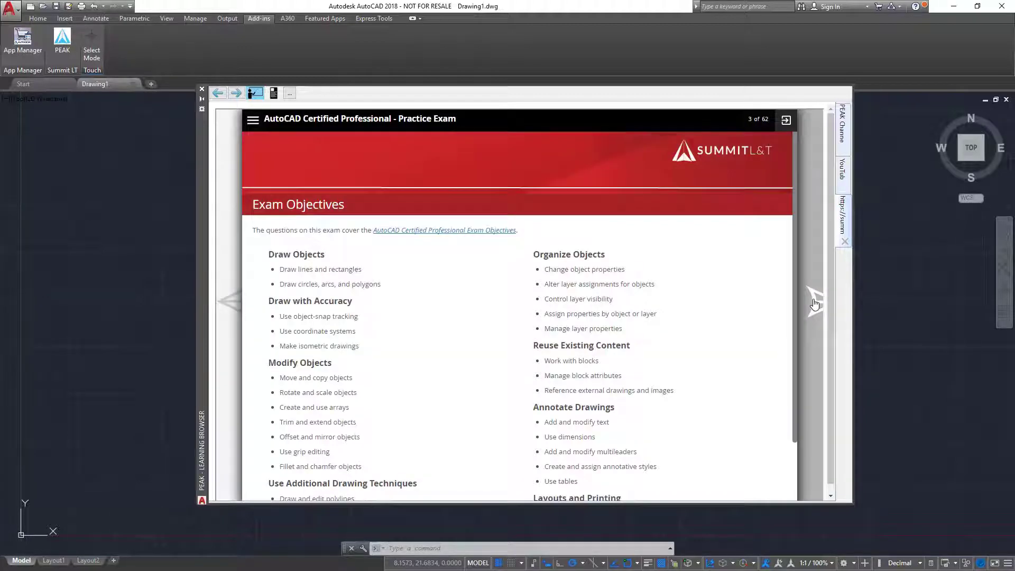
pyautogui.click(815, 304)
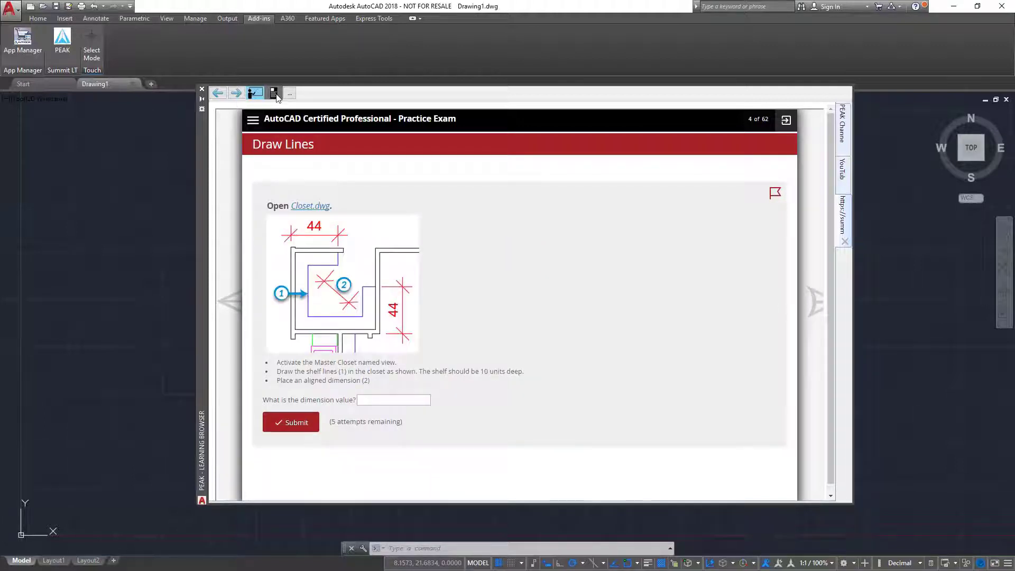
# Step: Dock the exam browser and open Closet.dwg at its Master Closet named view
pyautogui.doubleClick(276, 91)
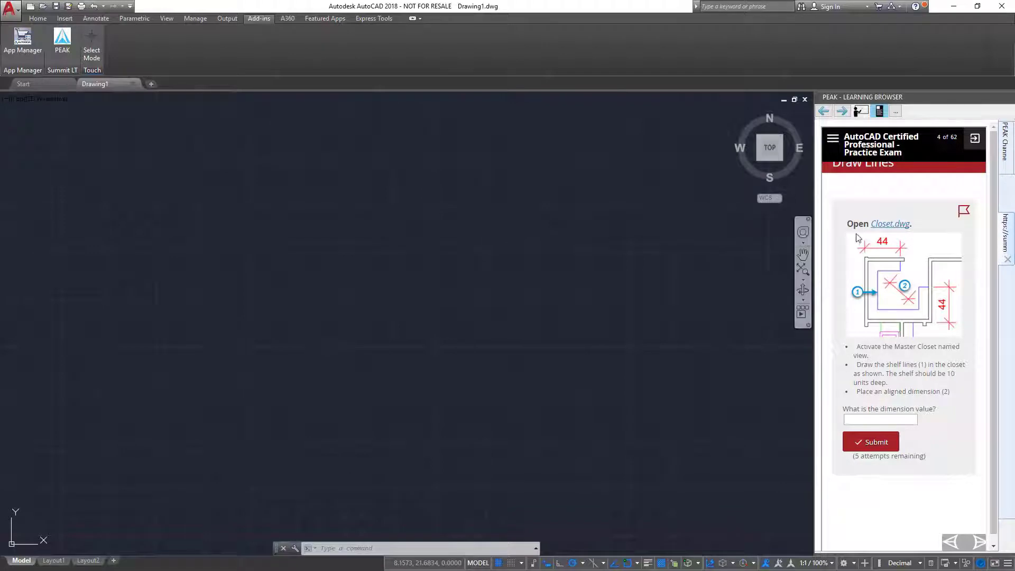
pyautogui.click(891, 226)
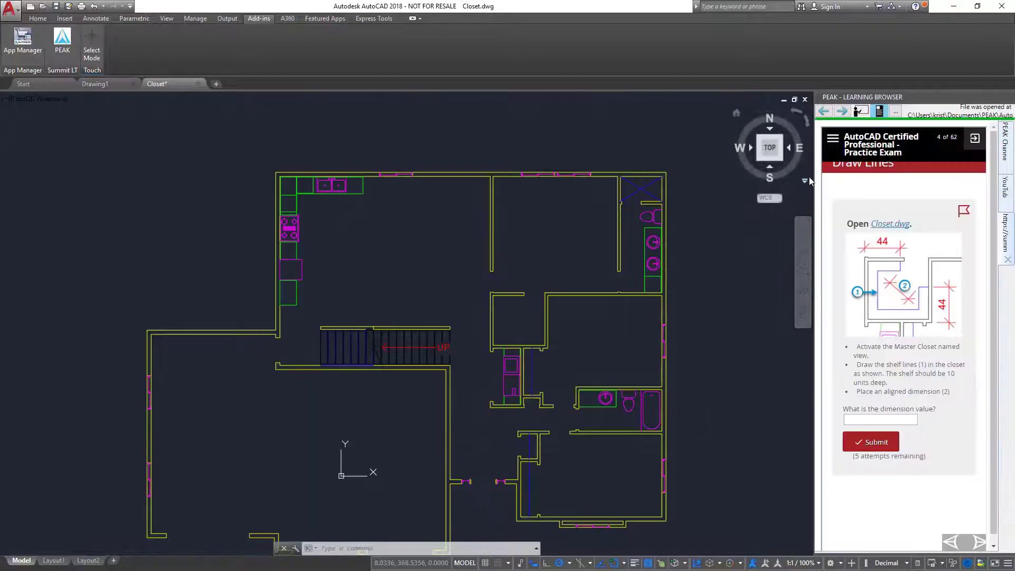
pyautogui.click(167, 18)
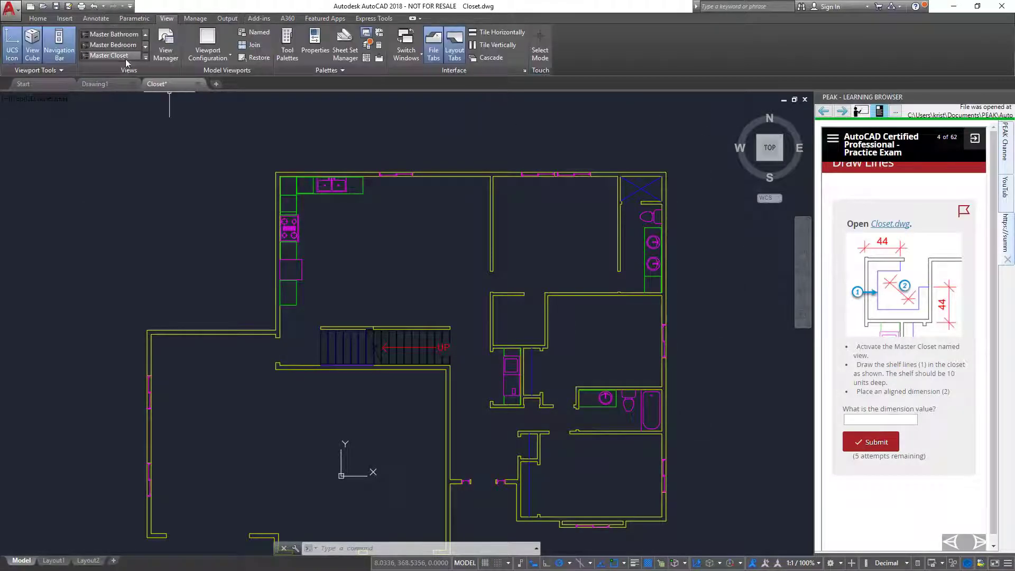
pyautogui.click(112, 55)
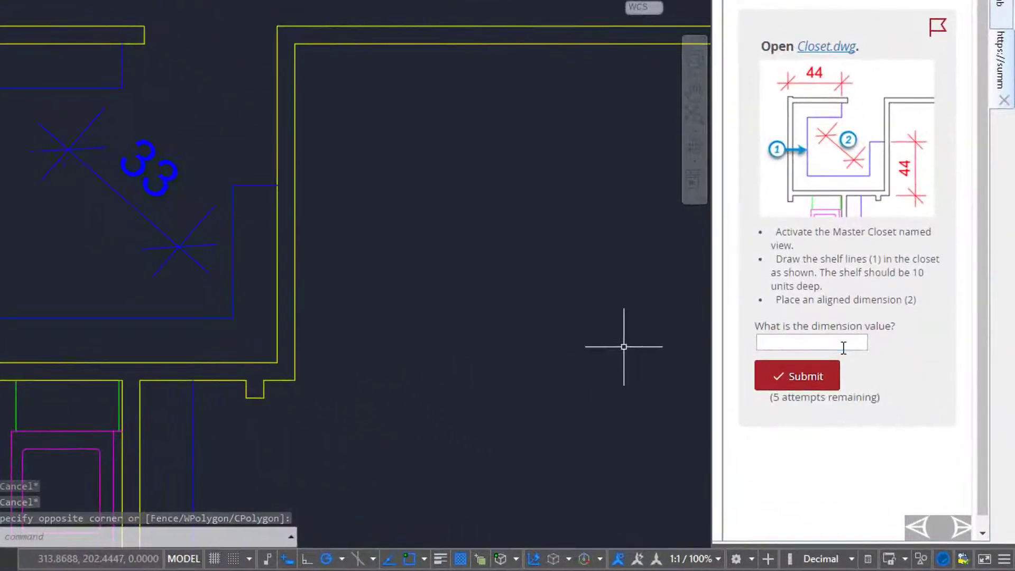
# Step: Answer the Draw Lines question with 33, submit it, and move on to Draw Rectangles
pyautogui.click(902, 423)
pyautogui.write('33')
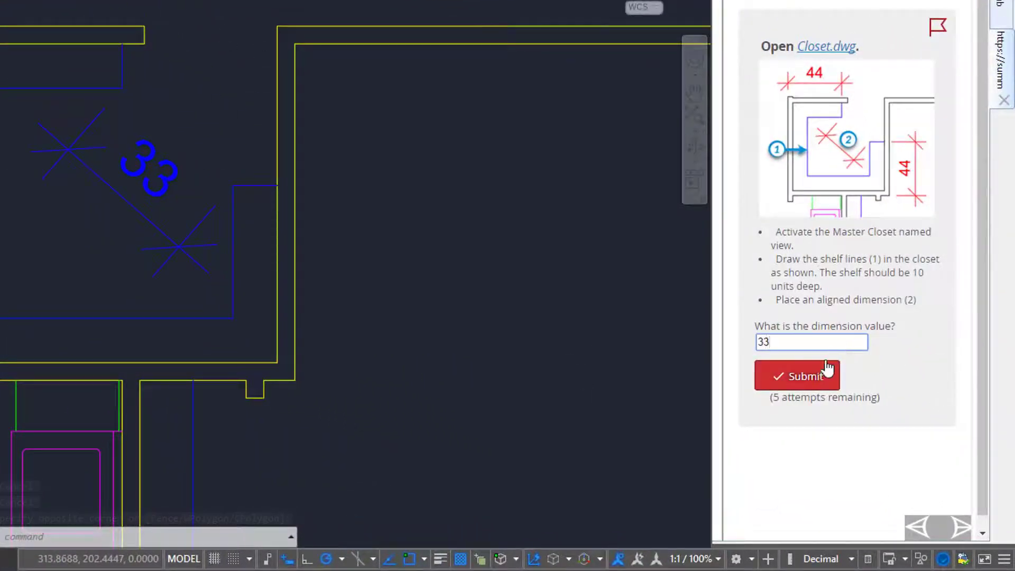
pyautogui.click(824, 375)
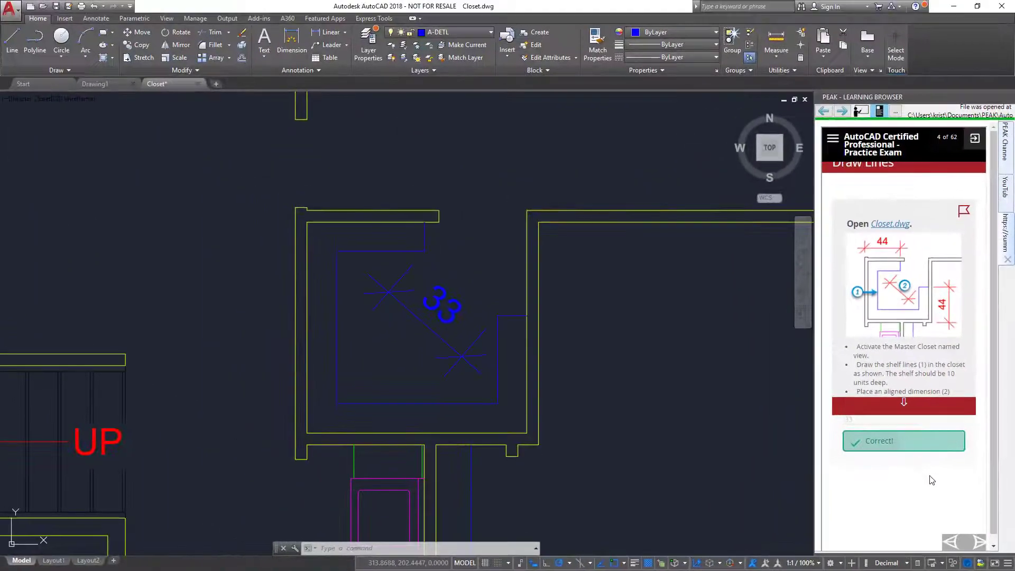
pyautogui.click(961, 528)
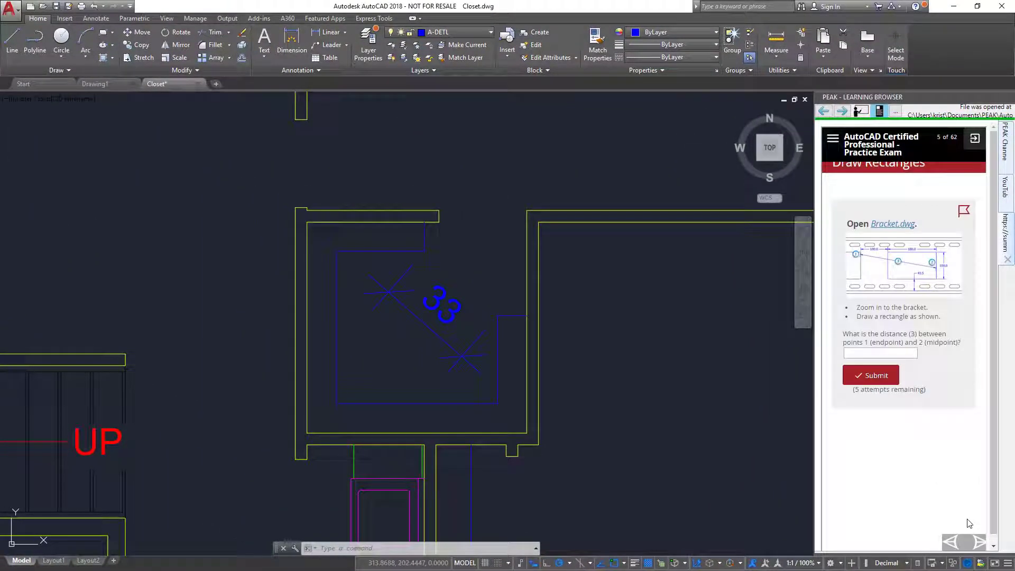
# Step: Draw a 180 by -100 rectangle in Bracket.dwg, its corner offset 100 from the bracket endpoint
pyautogui.click(893, 224)
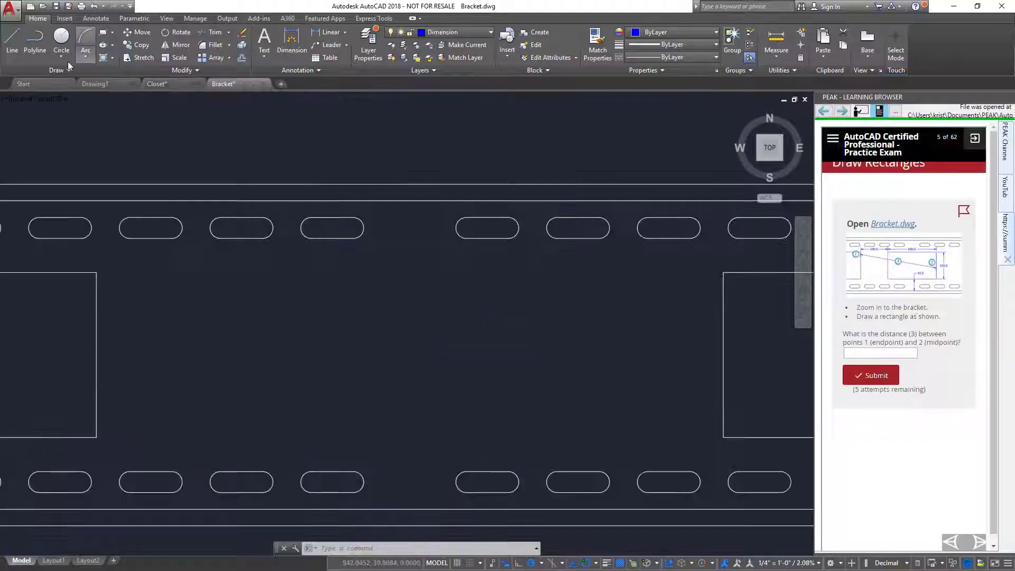
pyautogui.click(103, 32)
pyautogui.write('100')
pyautogui.press('Return')
pyautogui.write('180')
pyautogui.press('Tab')
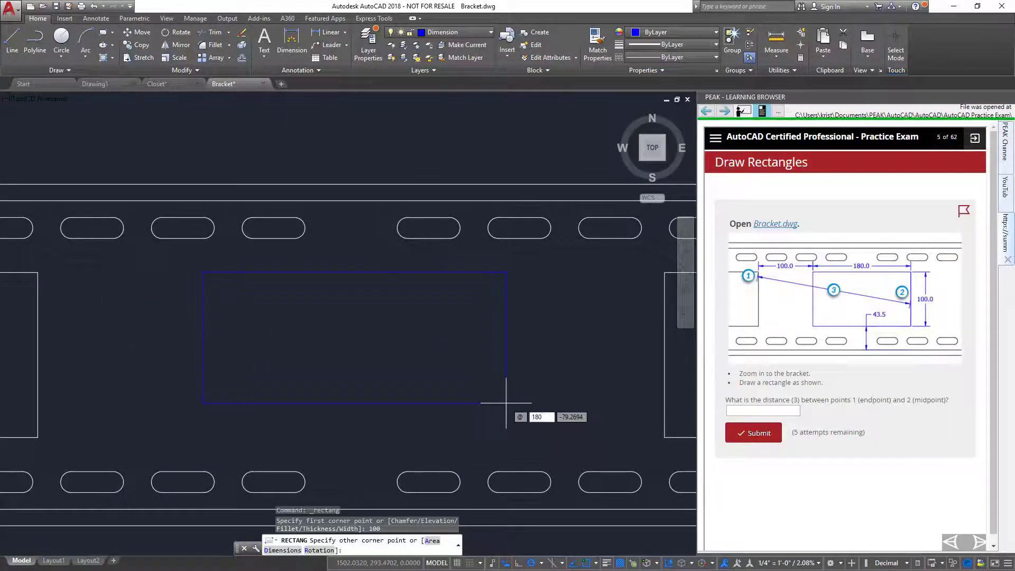
pyautogui.write('-100')
pyautogui.press('Return')
# Step: Measure the distance and copy the 284.4293 result from the command history
pyautogui.click(776, 39)
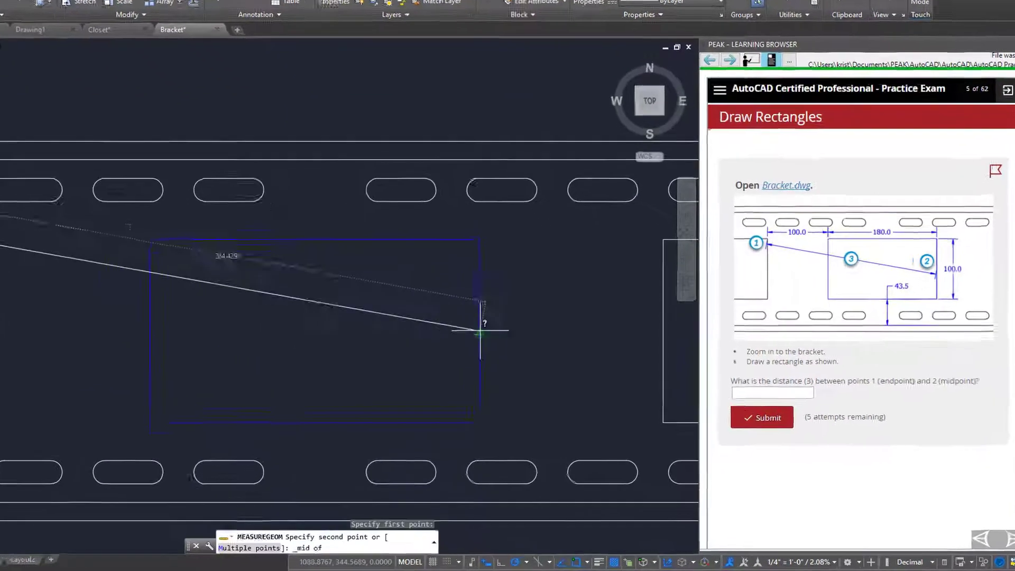
pyautogui.click(480, 331)
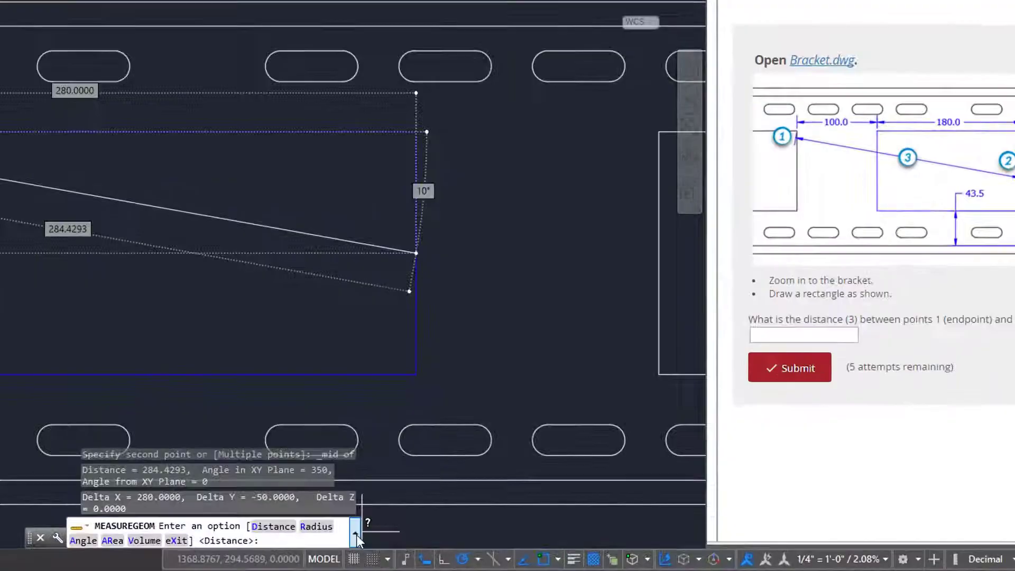
pyautogui.click(433, 543)
pyautogui.doubleClick(276, 499)
pyautogui.hotkey('ctrl', 'c')
pyautogui.rightClick(292, 498)
pyautogui.click(197, 432)
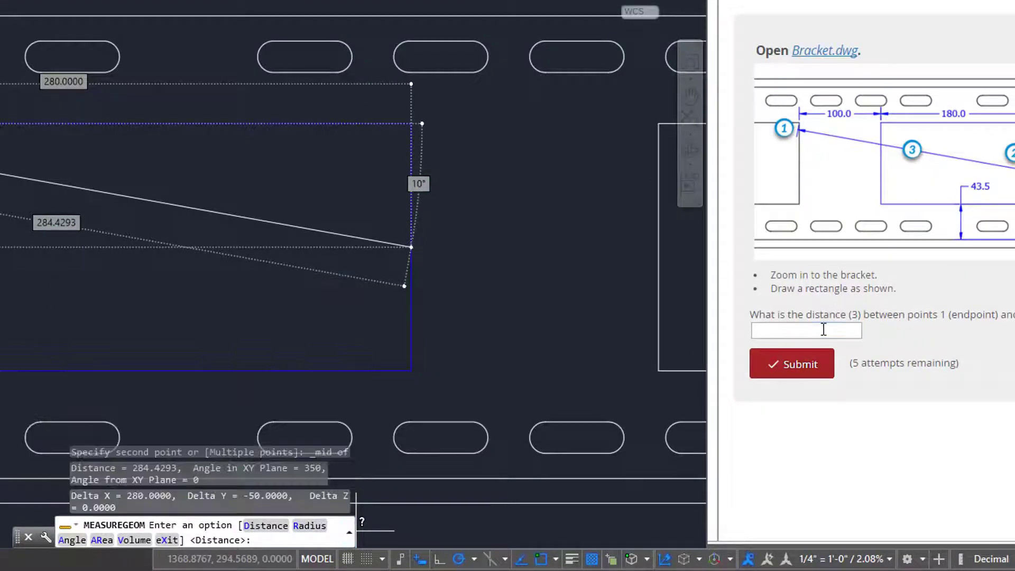
# Step: Paste 284.4293 into the answer field, submit it, and advance to Draw Circles
pyautogui.rightClick(824, 330)
pyautogui.click(861, 414)
pyautogui.click(792, 364)
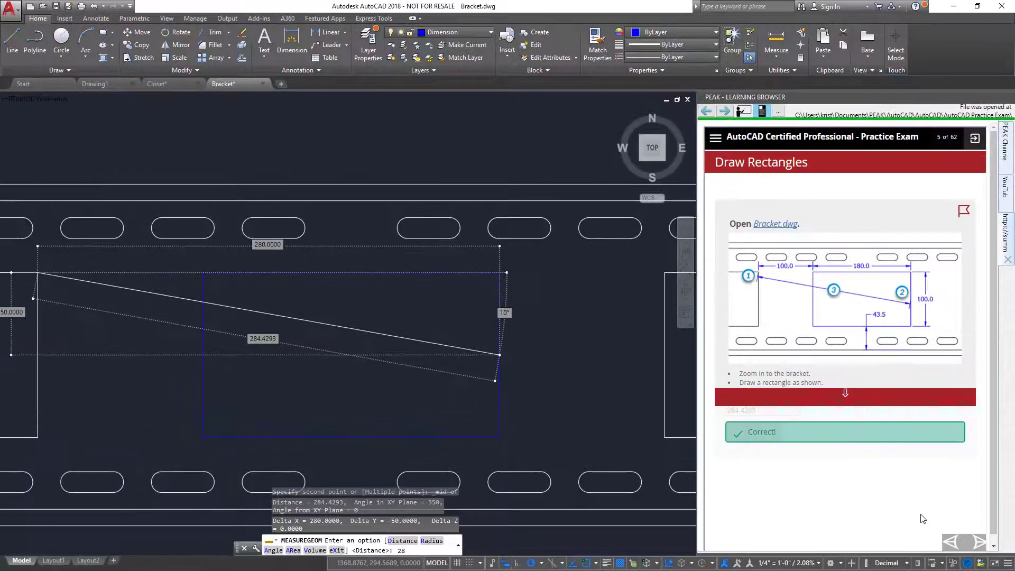
pyautogui.click(988, 541)
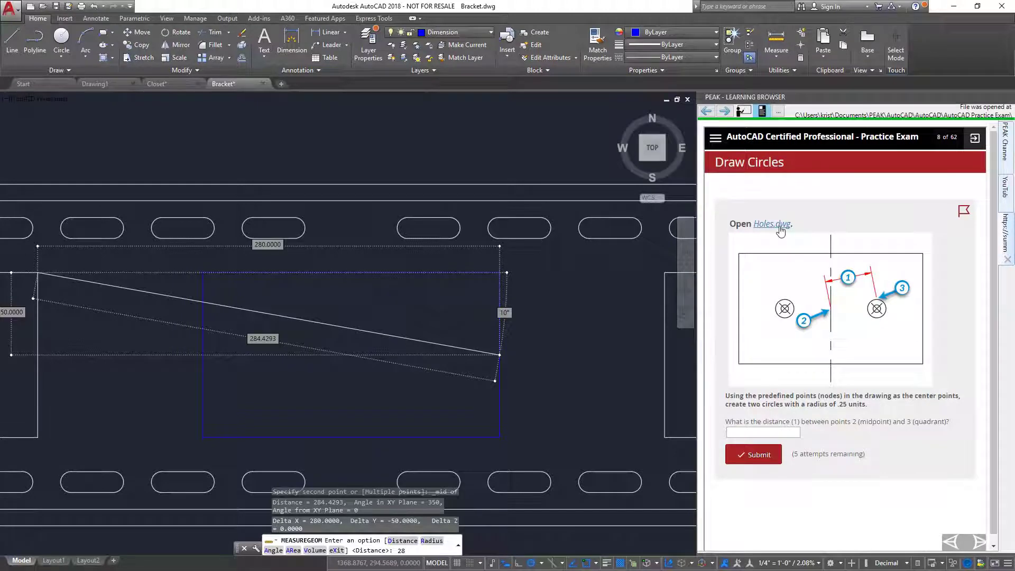
# Step: Open Holes.dwg and expand Draw with Accuracy and Organize Objects in the exam navigation list
pyautogui.click(779, 228)
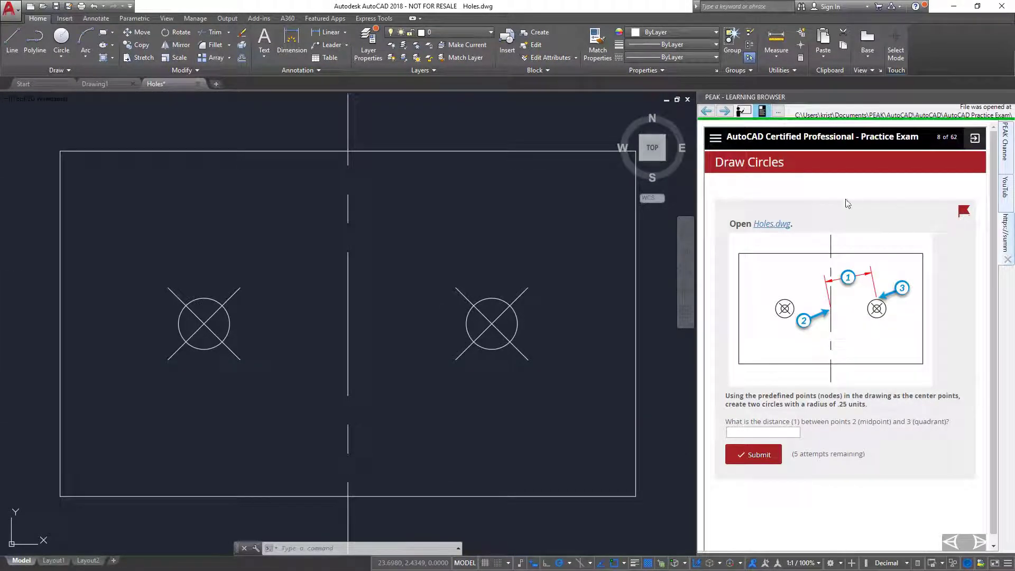
pyautogui.click(716, 139)
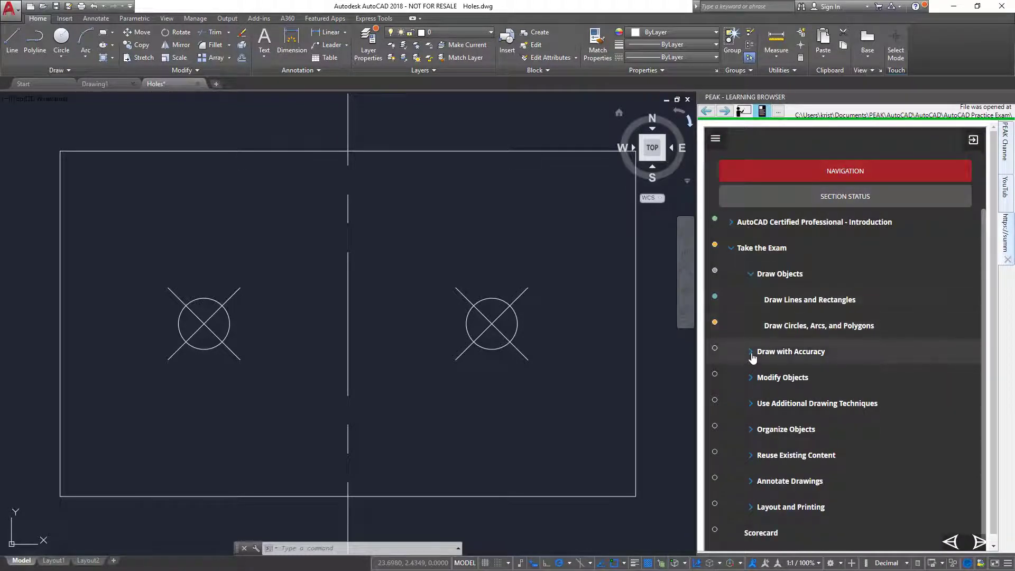
pyautogui.click(750, 353)
pyautogui.scroll(-2, 750, 356)
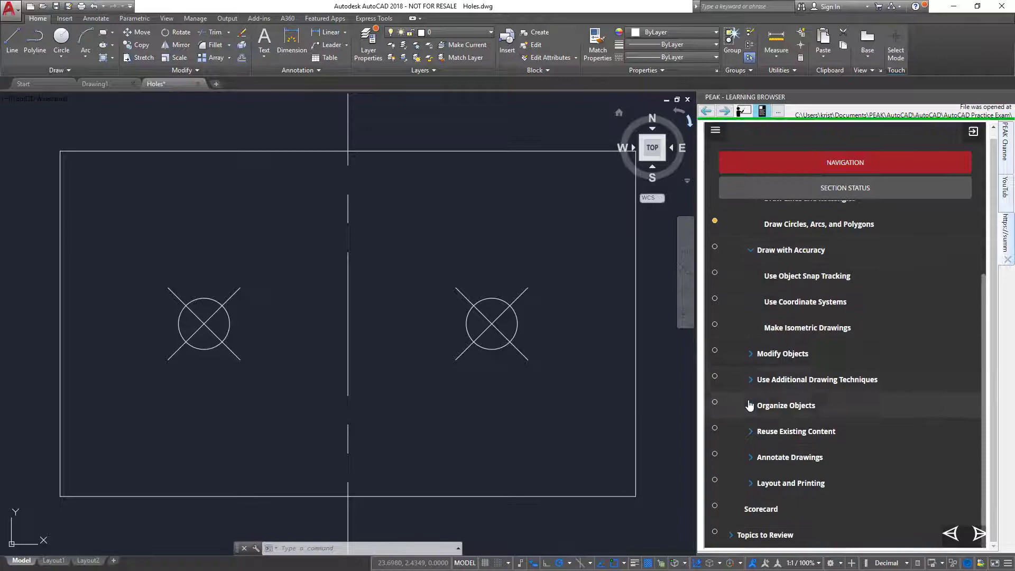
pyautogui.click(750, 406)
pyautogui.scroll(-2, 750, 412)
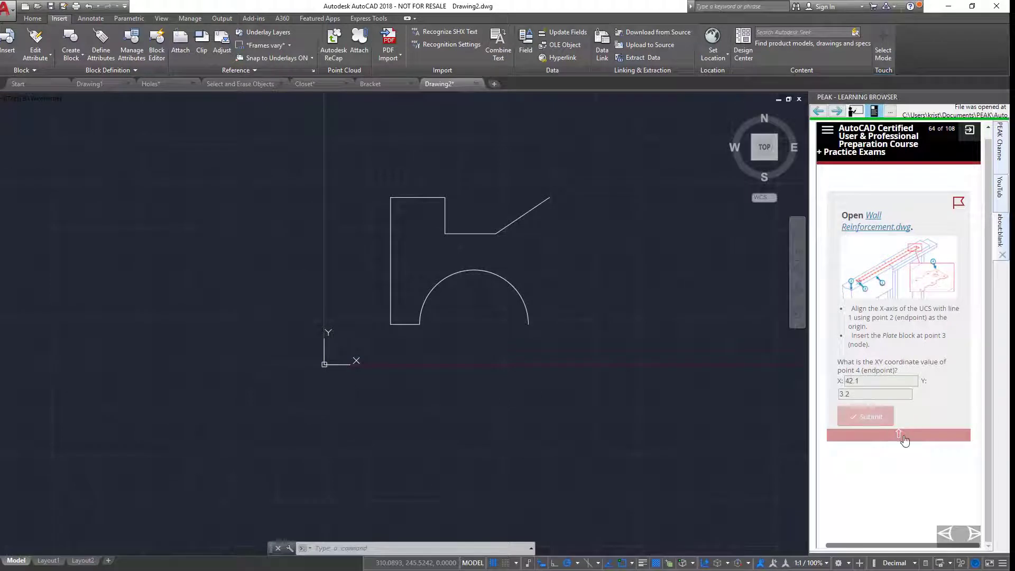
# Step: Read the UCS Icon topic linked from the incorrect answer's feedback, then redock the browser
pyautogui.click(905, 441)
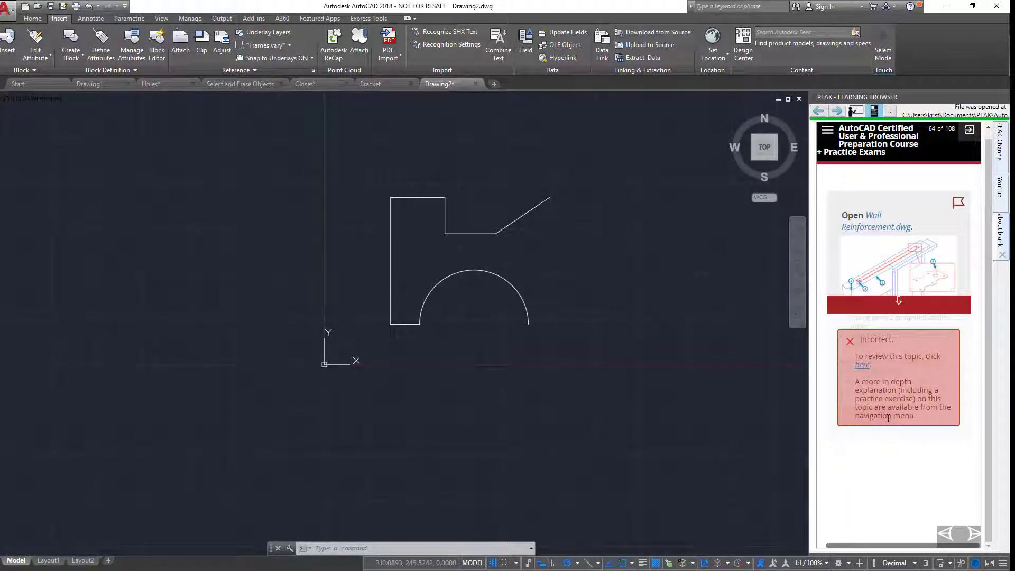
pyautogui.click(863, 365)
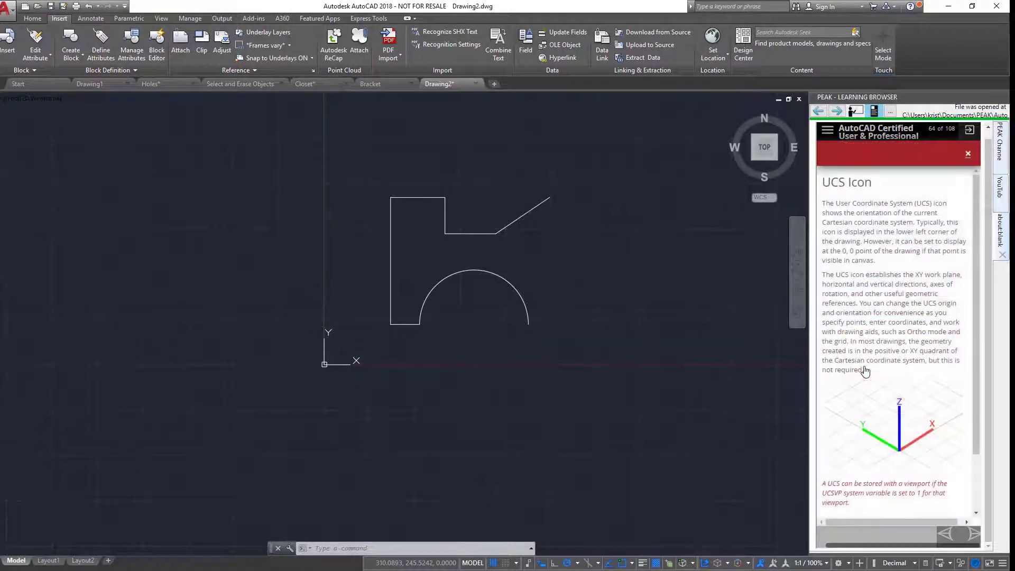
pyautogui.click(854, 111)
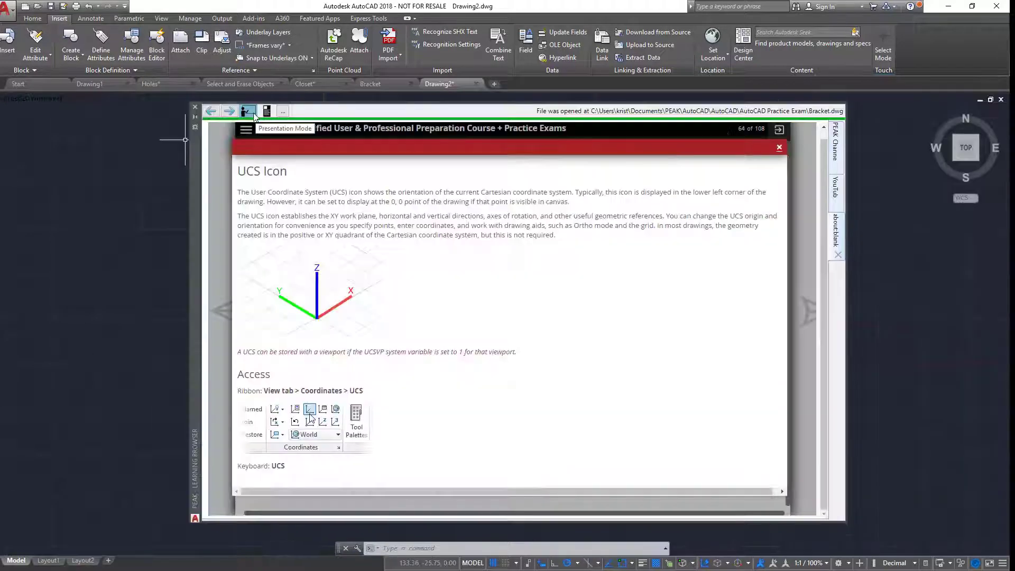
pyautogui.click(779, 149)
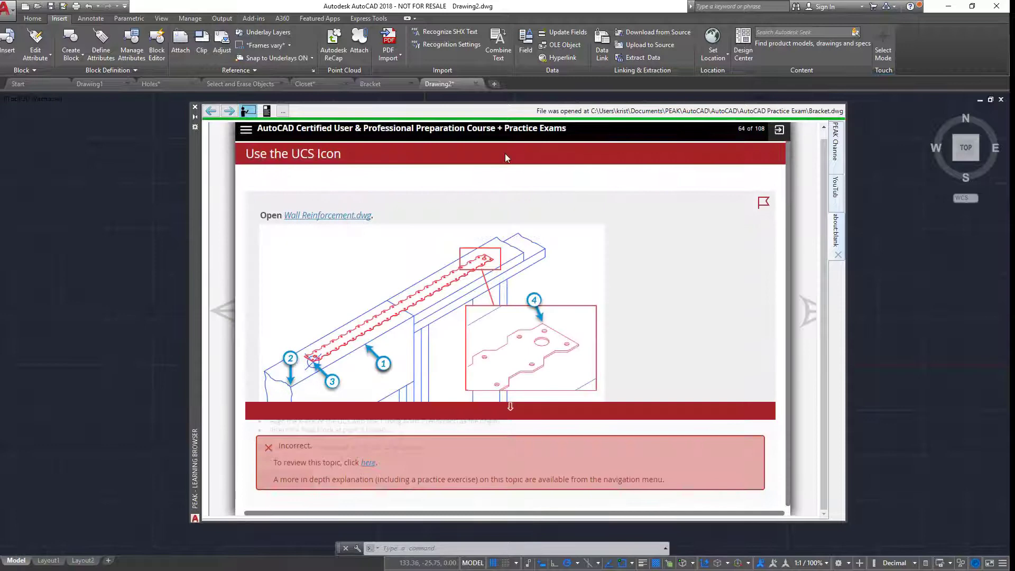
pyautogui.click(248, 110)
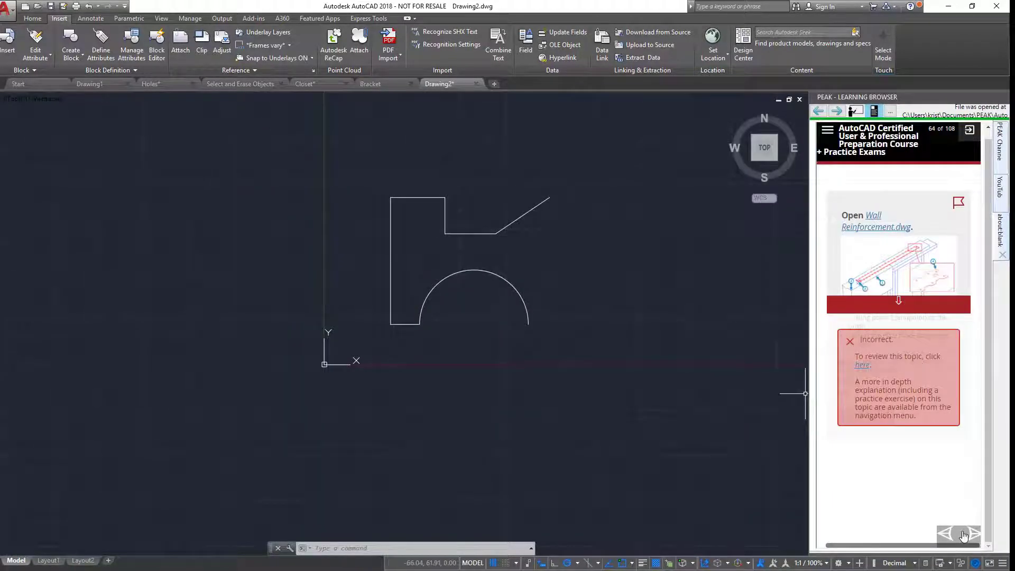
# Step: Open the exam scorecard from the section navigation and scroll down to the missed questions
pyautogui.click(972, 538)
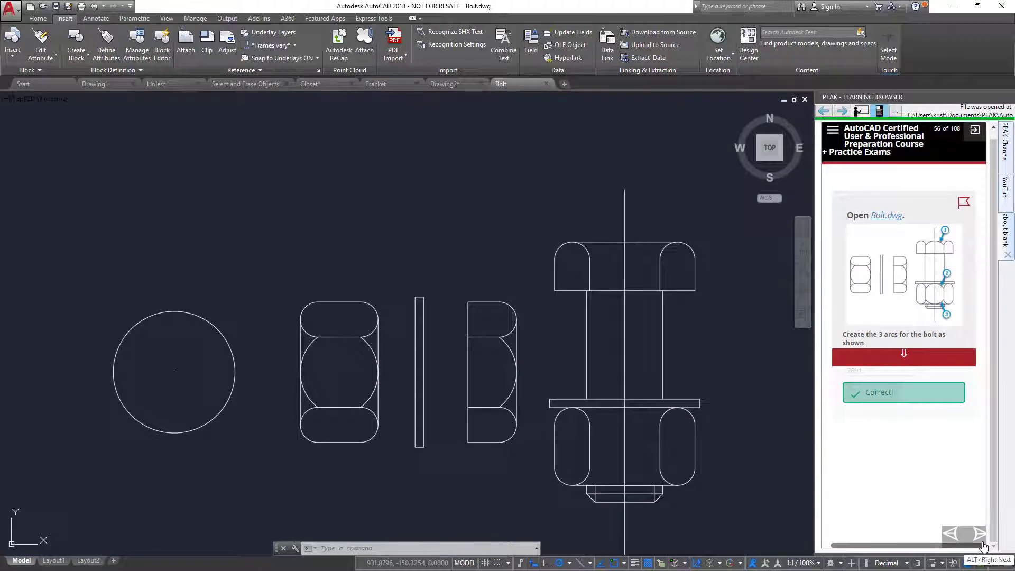
pyautogui.click(833, 130)
pyautogui.scroll(-3, 872, 370)
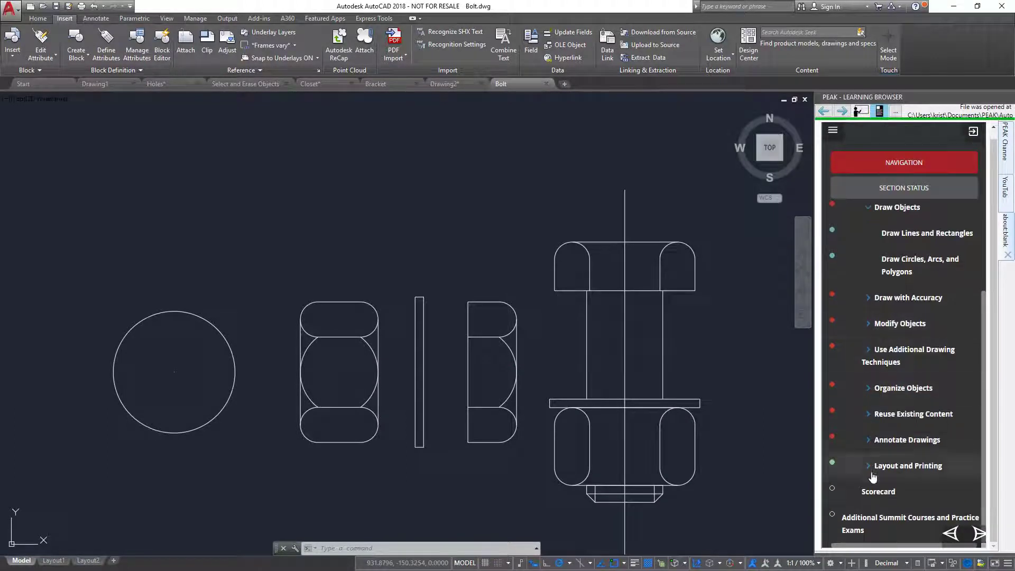
pyautogui.click(875, 491)
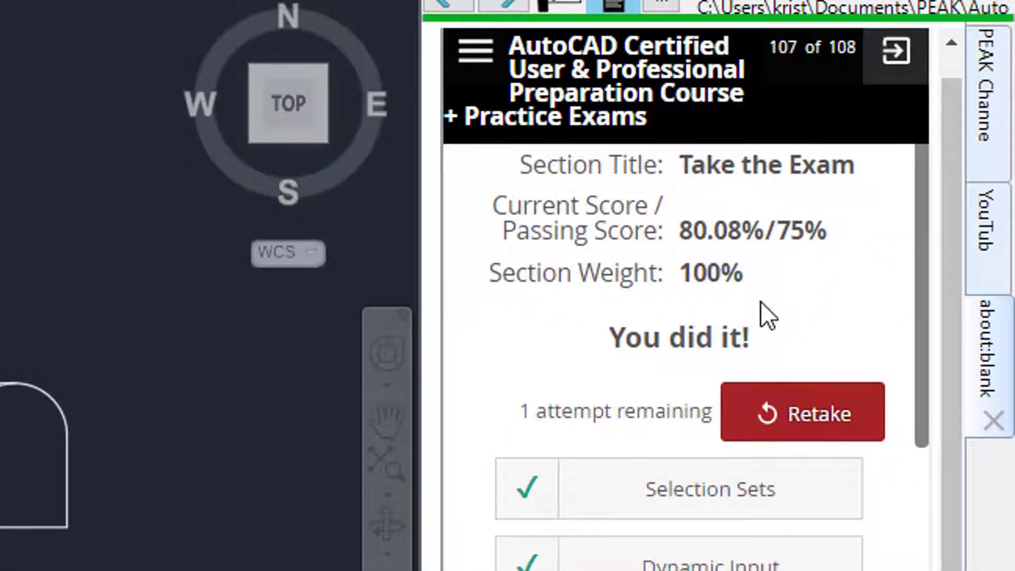
pyautogui.scroll(-6, 762, 336)
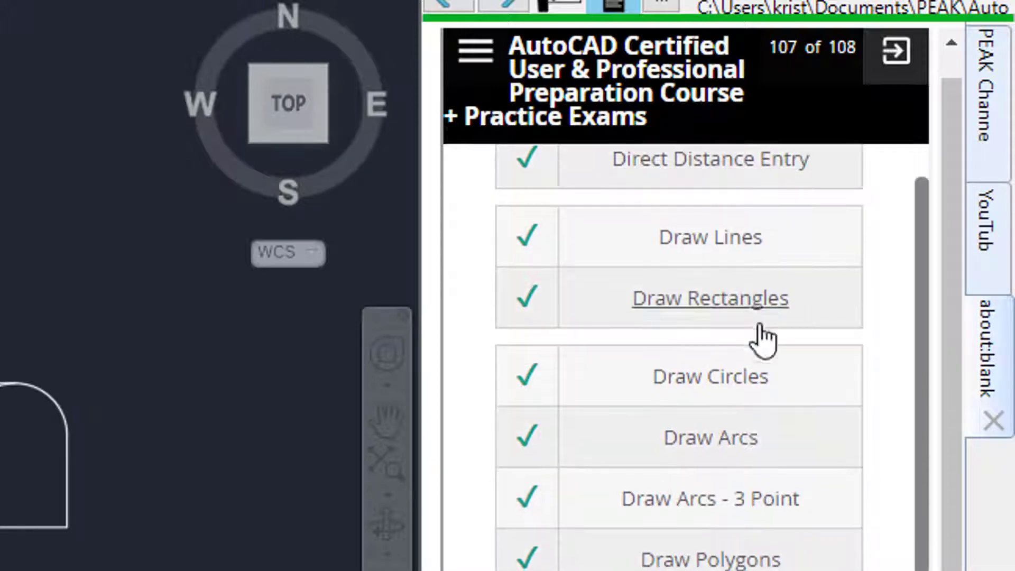
pyautogui.scroll(-10, 762, 335)
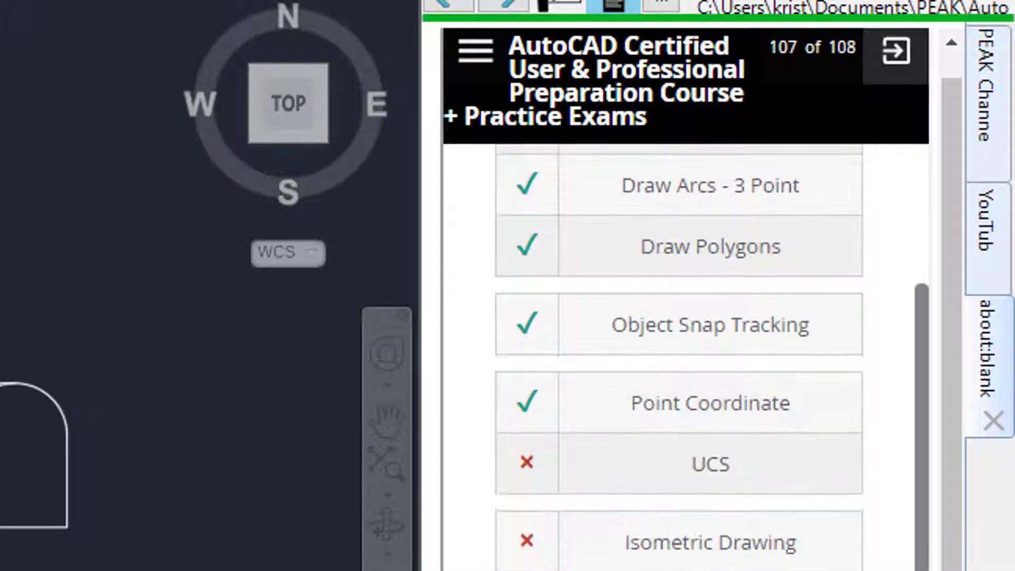
pyautogui.scroll(-10, 762, 335)
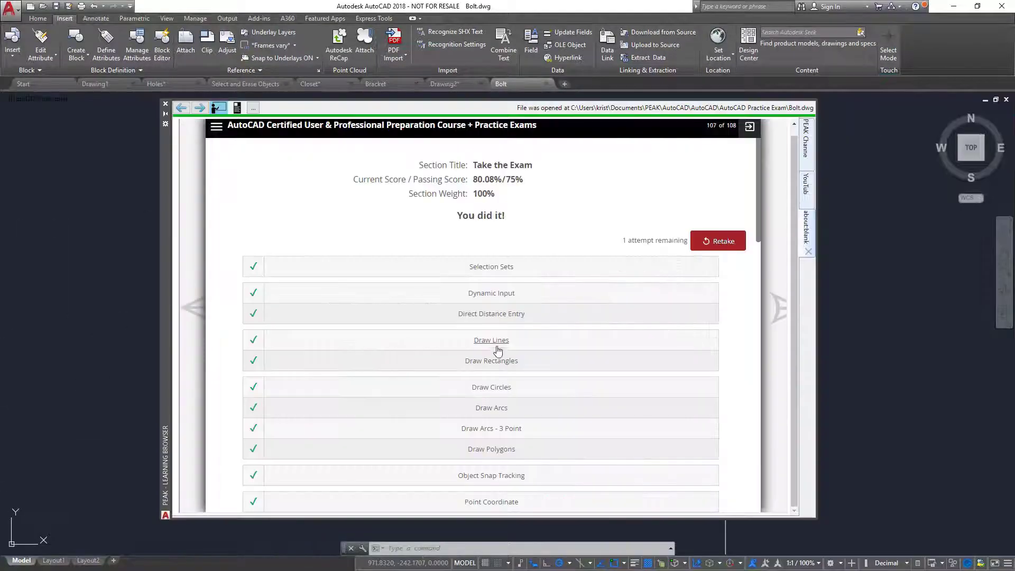
pyautogui.scroll(-3, 507, 344)
# Step: Open the missed UCS question's review, read its UCS Icon topic, then close both back to the scorecard
pyautogui.click(491, 369)
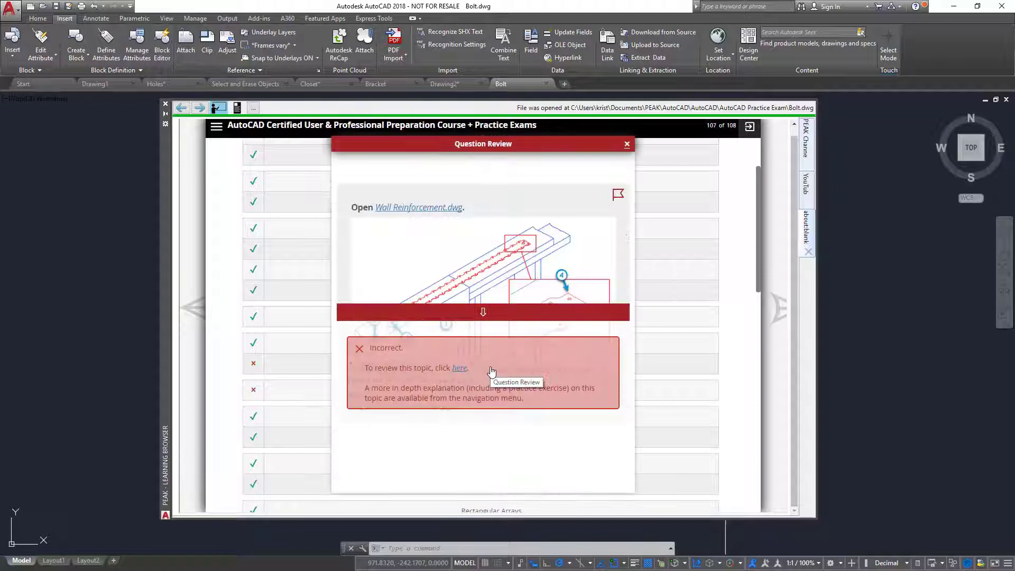
pyautogui.click(464, 374)
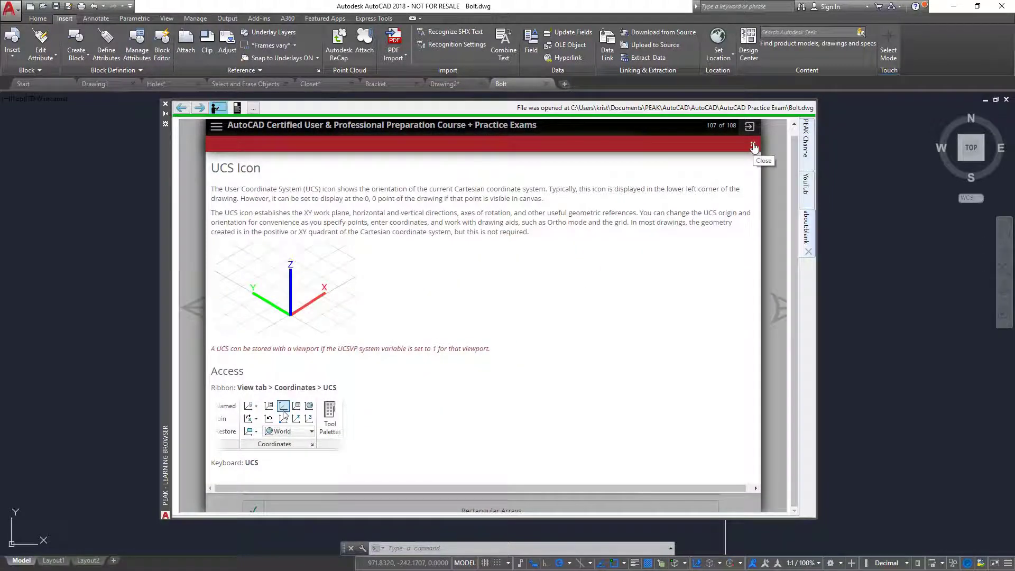
pyautogui.click(754, 147)
pyautogui.click(631, 146)
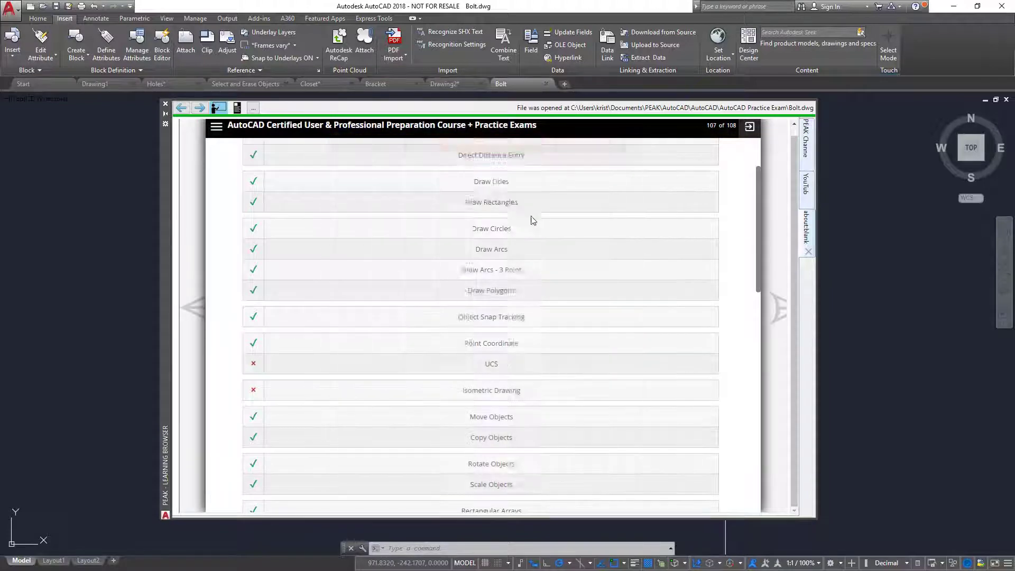
pyautogui.scroll(5, 533, 222)
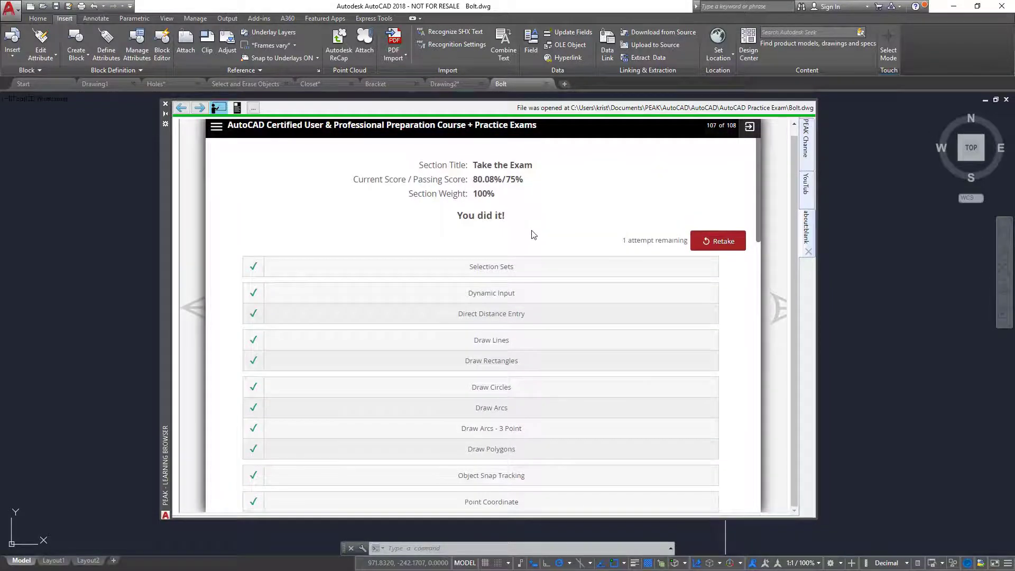
pyautogui.scroll(-4, 532, 236)
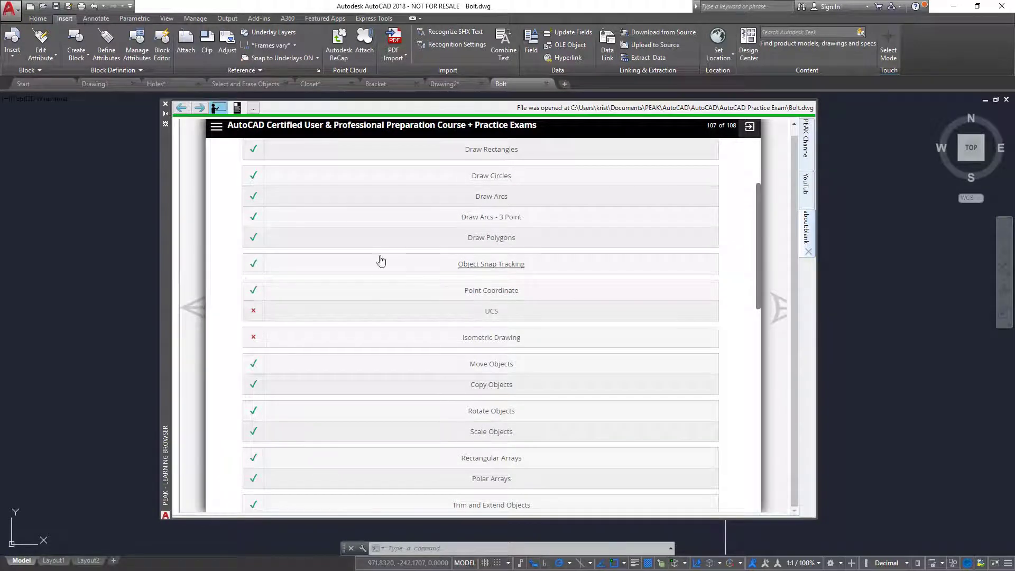
# Step: Go to Prepare for the Exam > Draw with Accuracy > Use Coordinate Systems and open its Mechanical Units exercise
pyautogui.click(216, 126)
pyautogui.click(254, 223)
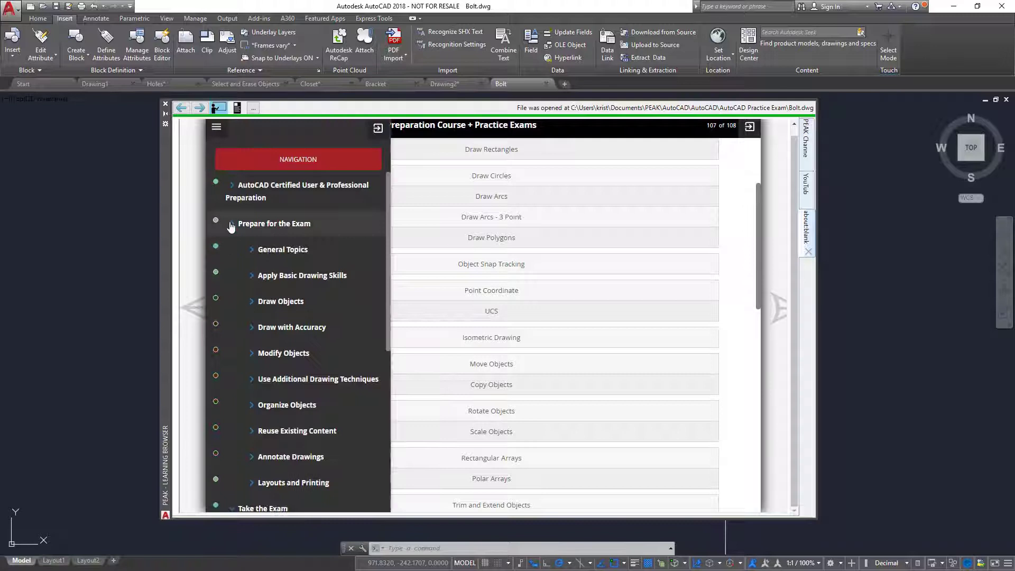
pyautogui.click(264, 324)
pyautogui.click(273, 407)
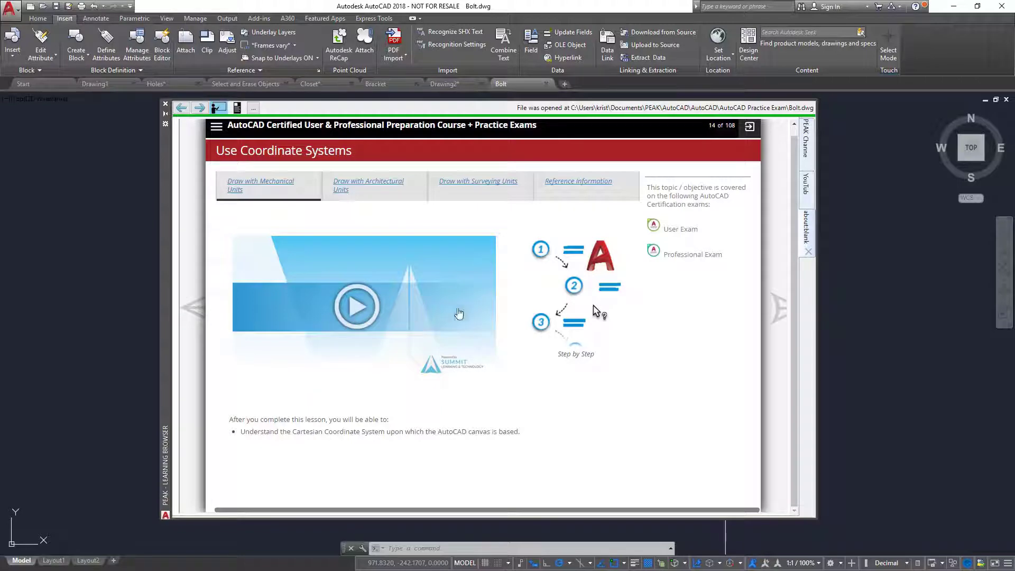
pyautogui.click(569, 284)
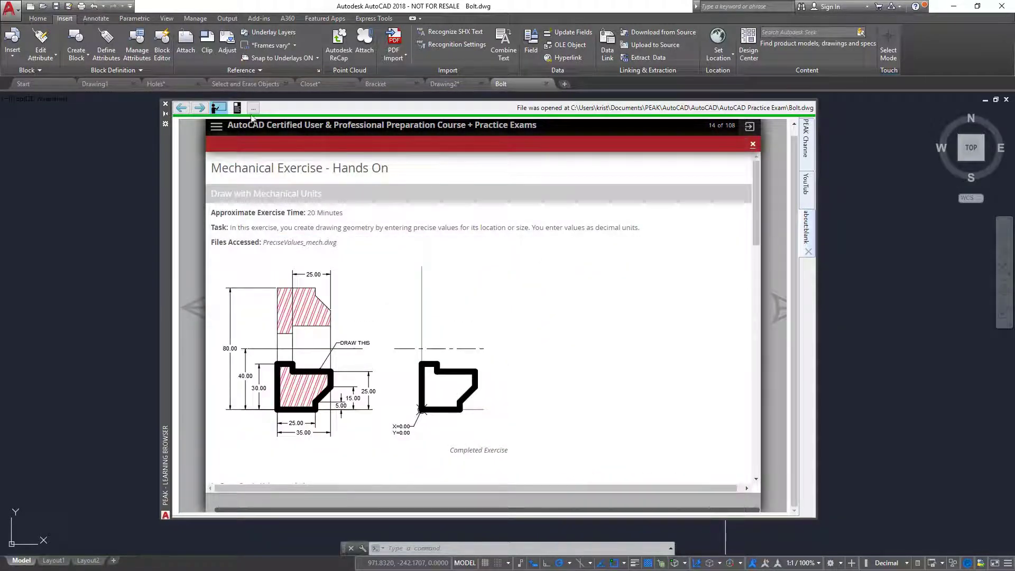
# Step: Dock the browser, open PreciseValues_mech.dwg, close the exercise page, and float the browser again
pyautogui.click(237, 109)
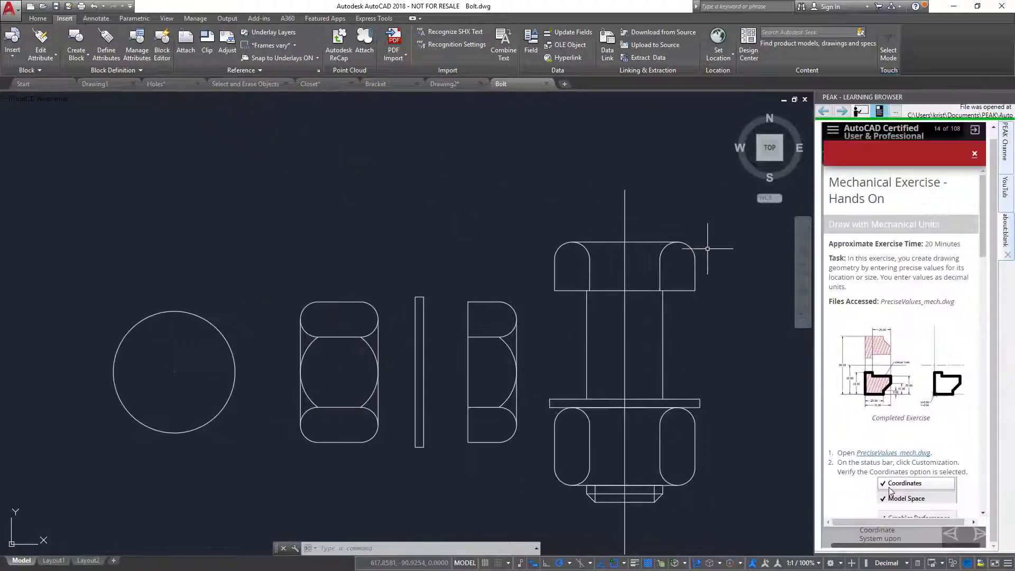
pyautogui.scroll(-4, 860, 337)
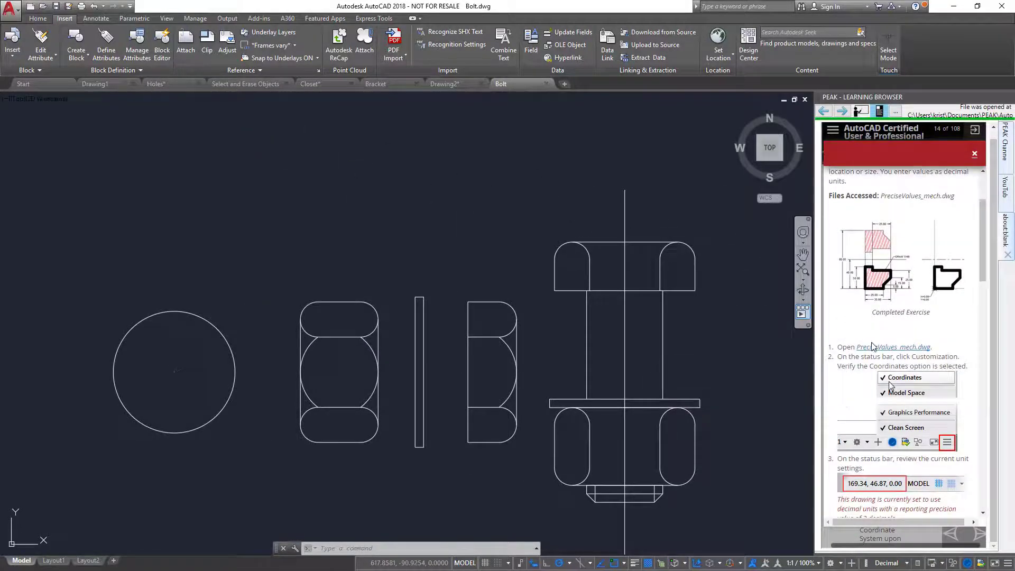
pyautogui.click(873, 346)
pyautogui.scroll(-15, 879, 349)
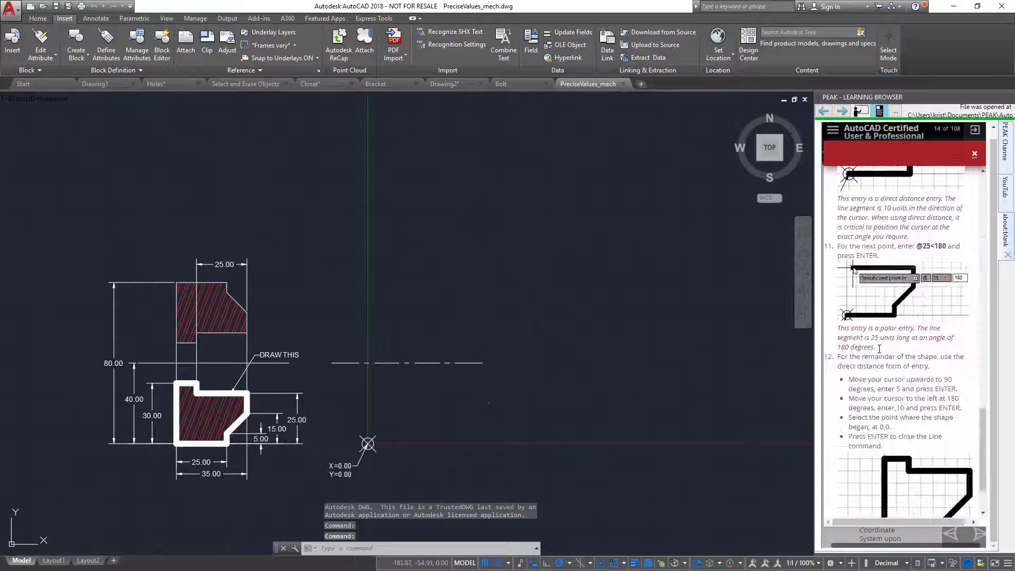
pyautogui.click(975, 156)
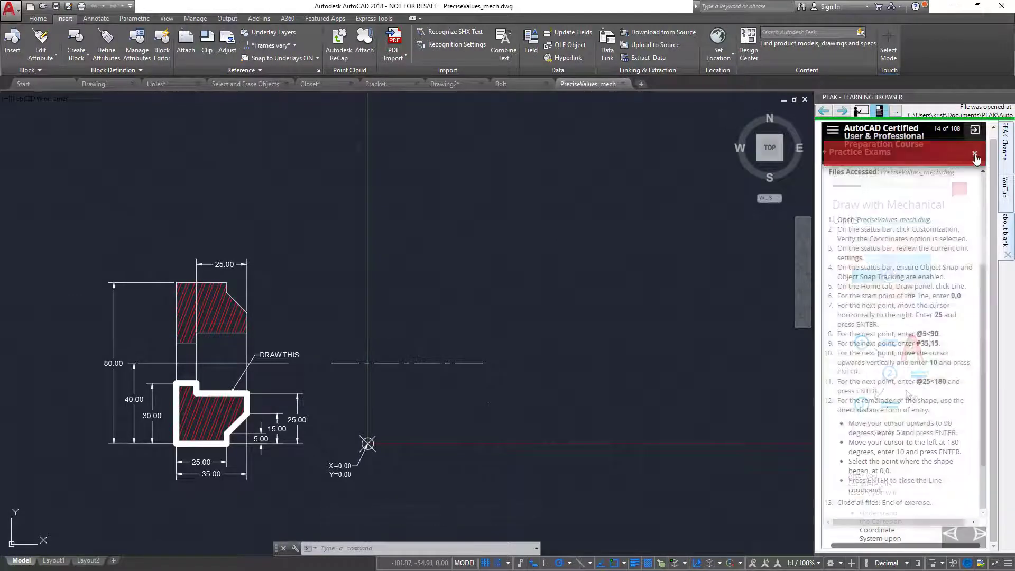
pyautogui.doubleClick(862, 97)
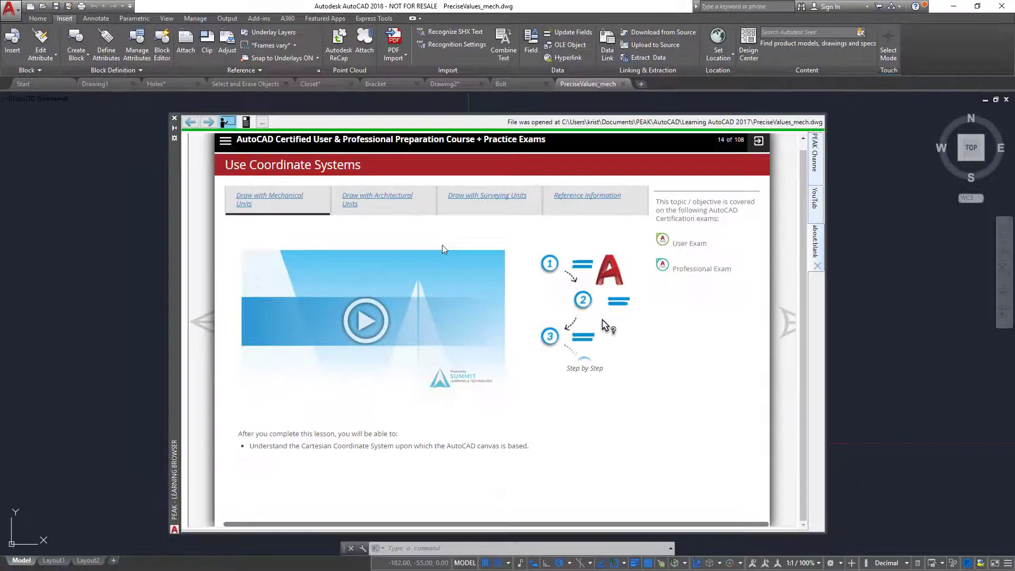
# Step: View the Draw with Surveying Units and Reference Information sections, enlarging the Coordinate Entry and Polar Coordinates illustrations
pyautogui.click(456, 206)
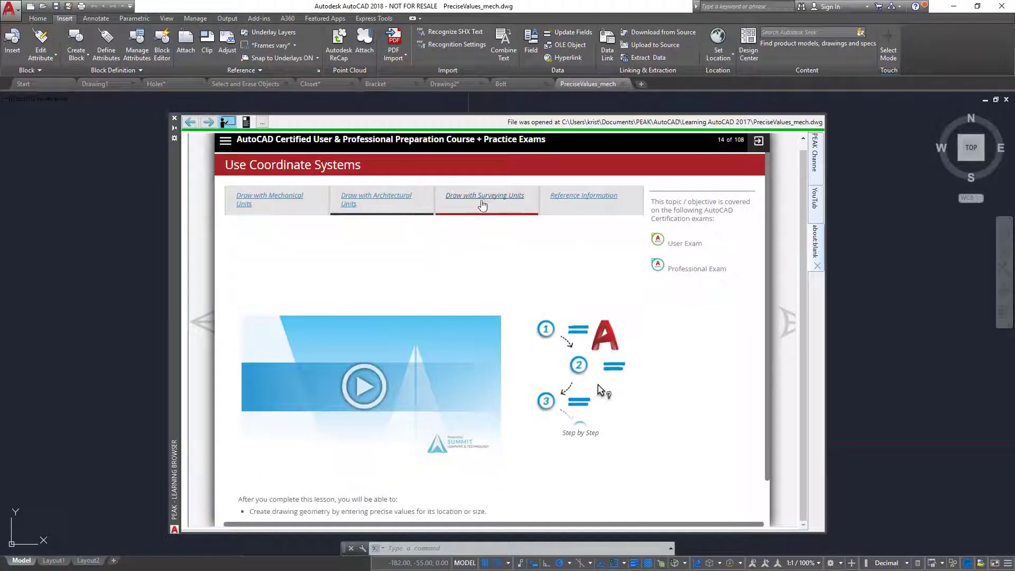
pyautogui.click(595, 201)
pyautogui.scroll(-7, 423, 360)
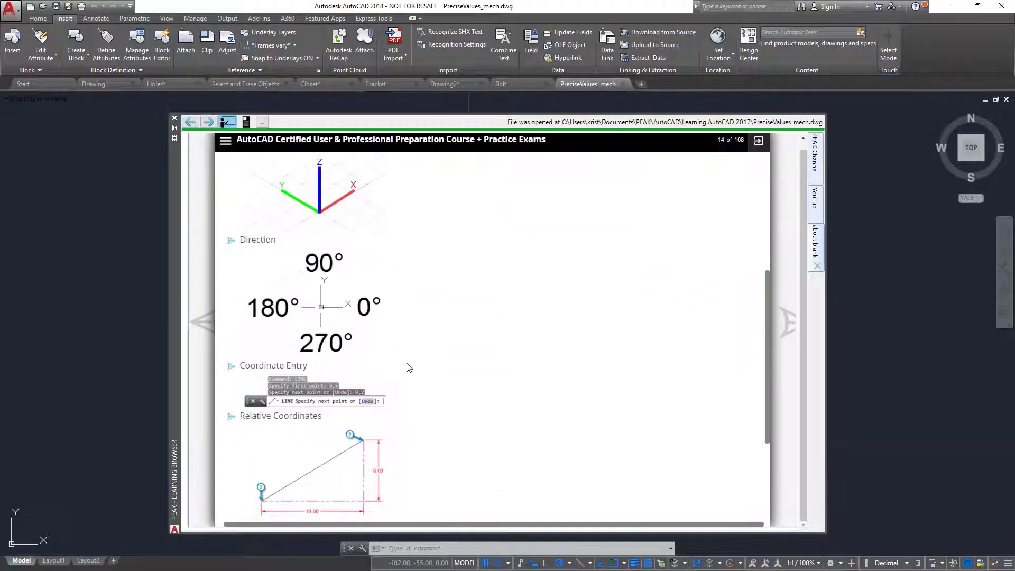
pyautogui.click(295, 393)
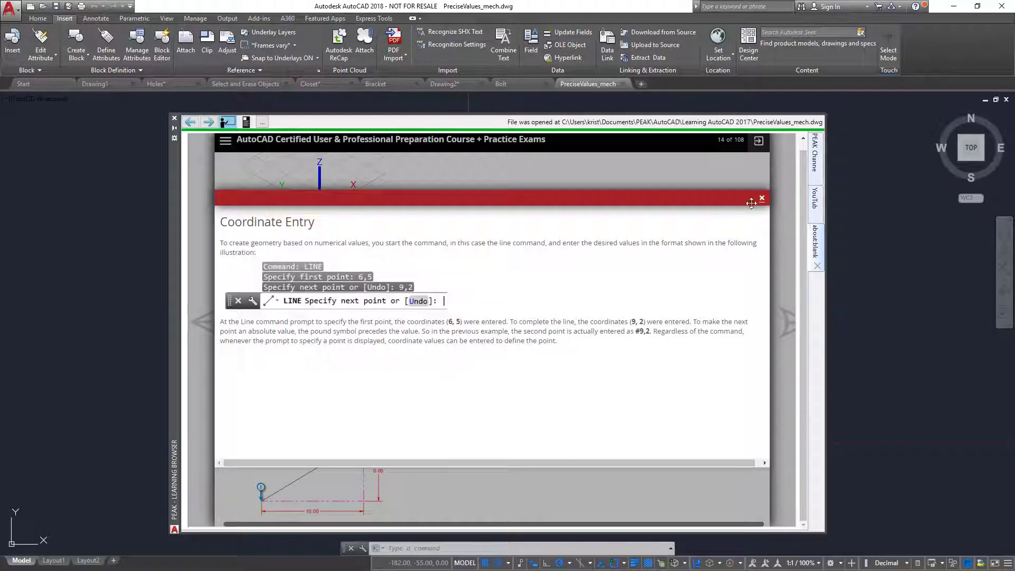
pyautogui.click(762, 199)
pyautogui.scroll(-3, 450, 358)
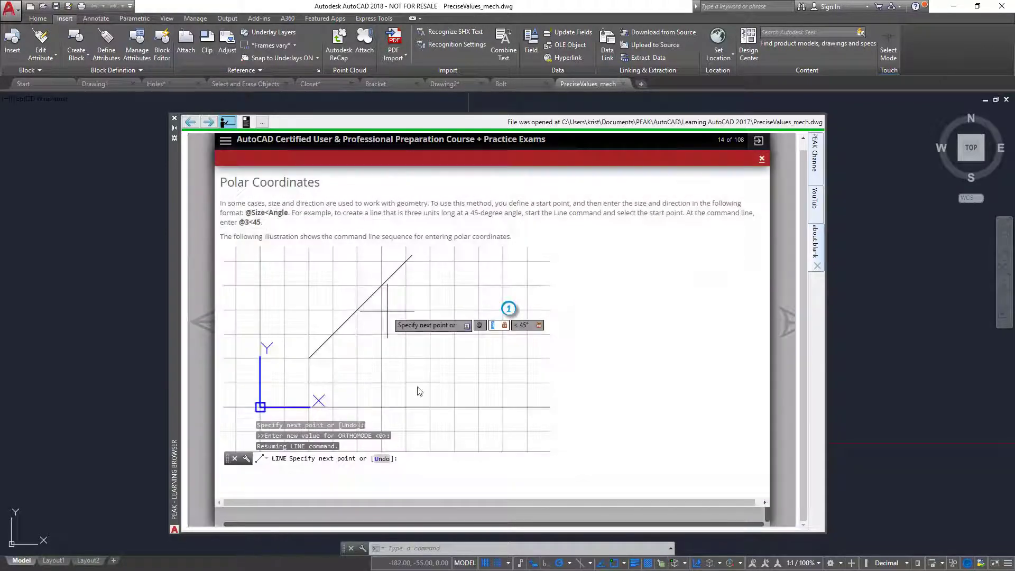
pyautogui.click(762, 158)
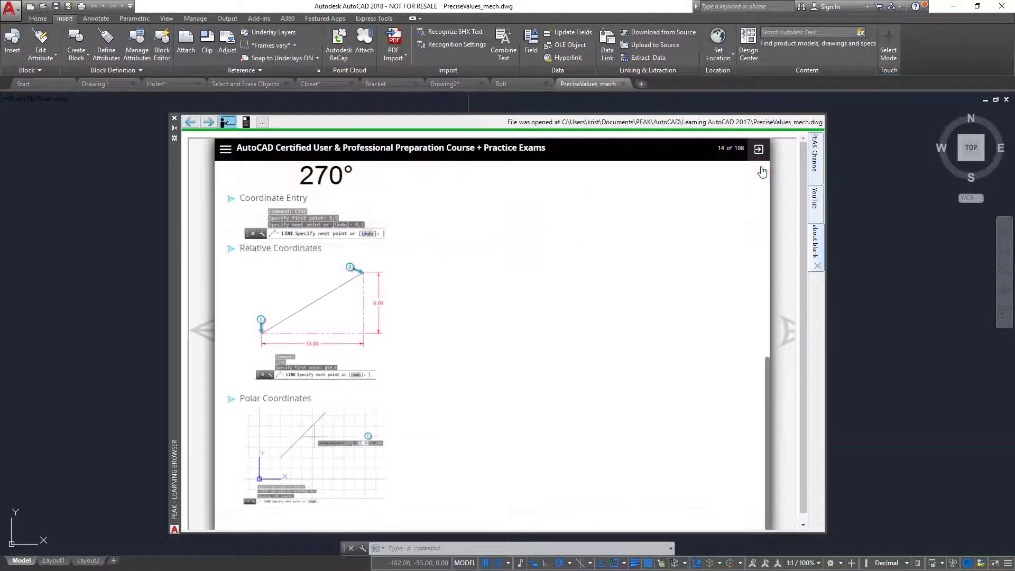
# Step: Return to the exam scorecard (80.08%) and review its topic list, including the missed multileader and external reference items
pyautogui.click(225, 149)
pyautogui.scroll(-1, 254, 476)
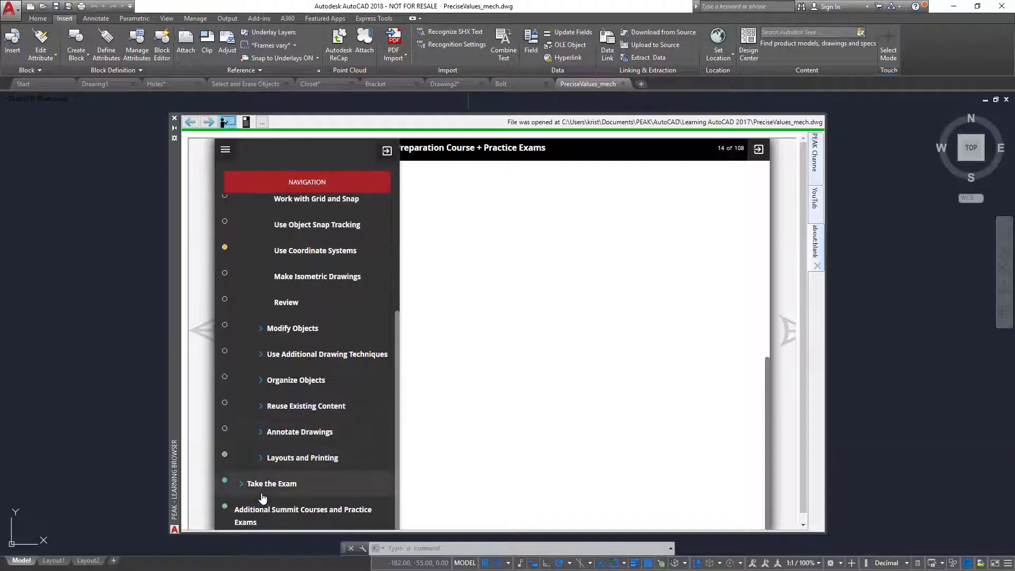
pyautogui.click(245, 489)
pyautogui.scroll(-5, 228, 481)
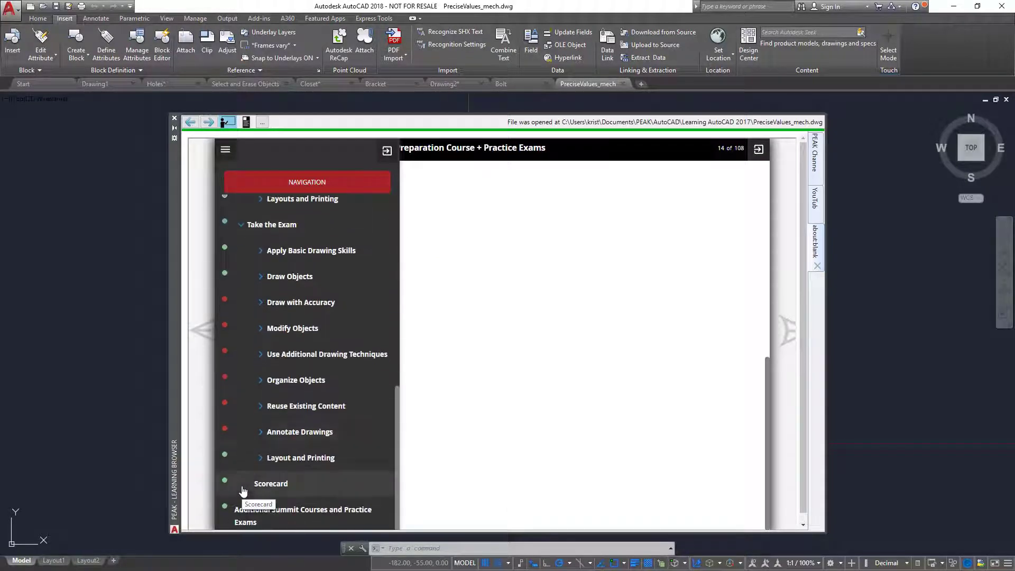
pyautogui.click(220, 482)
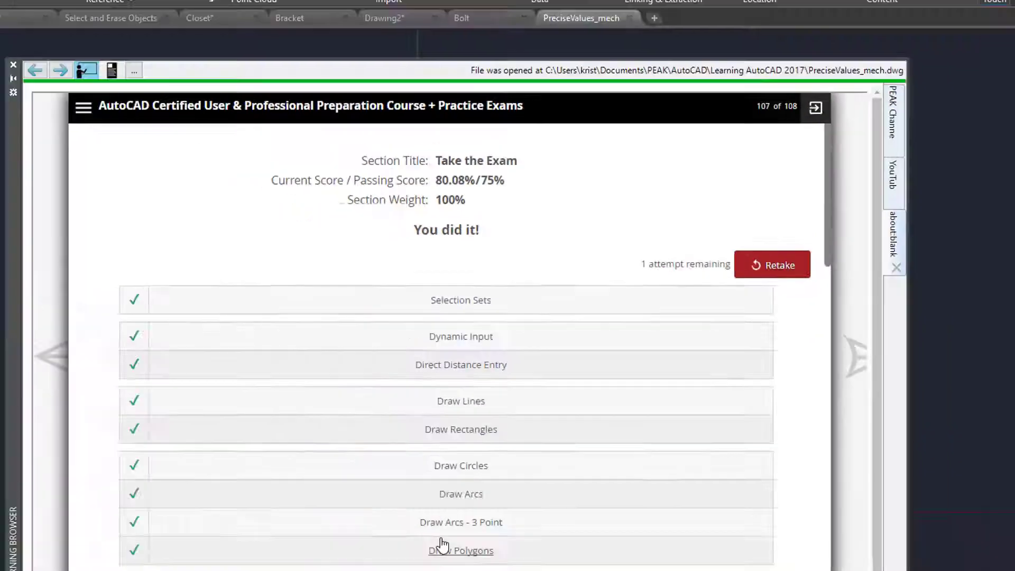
pyautogui.scroll(-10, 486, 466)
pyautogui.scroll(-3, 486, 467)
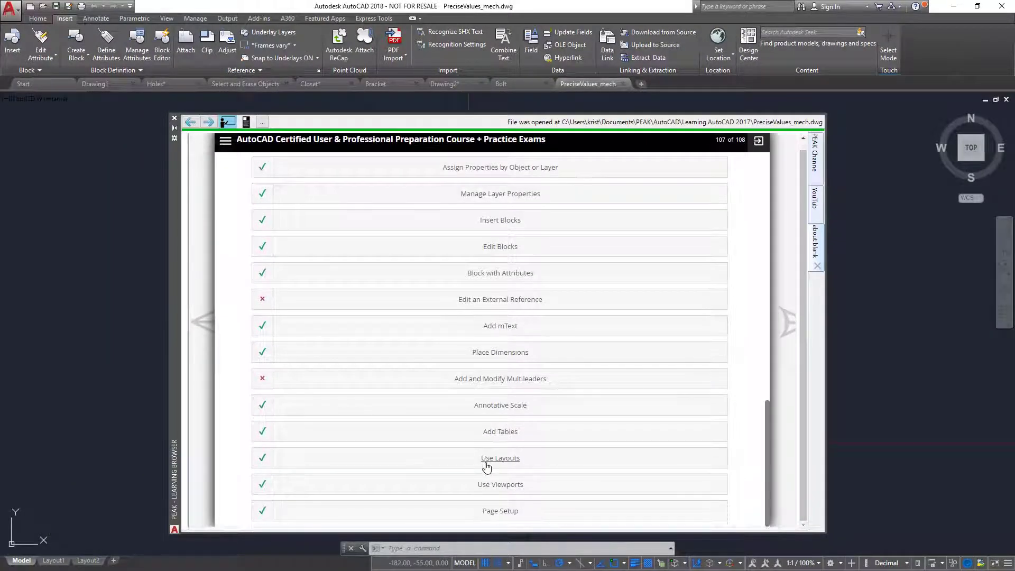
# Step: Advance to page 108 and browse the Additional Summit Courses list of AutoCAD, Inventor and Revit courses
pyautogui.click(788, 326)
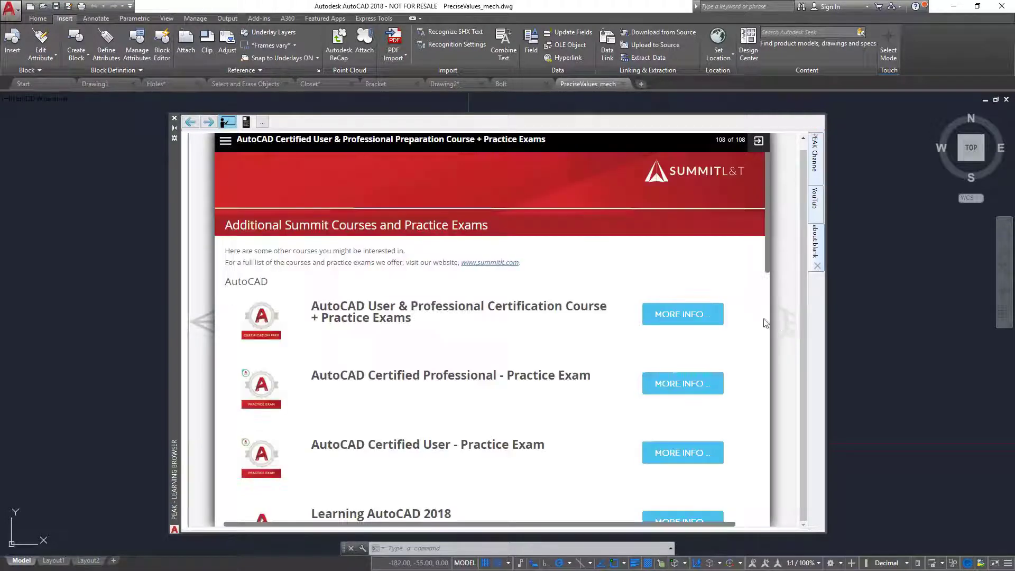
pyautogui.scroll(-3, 582, 330)
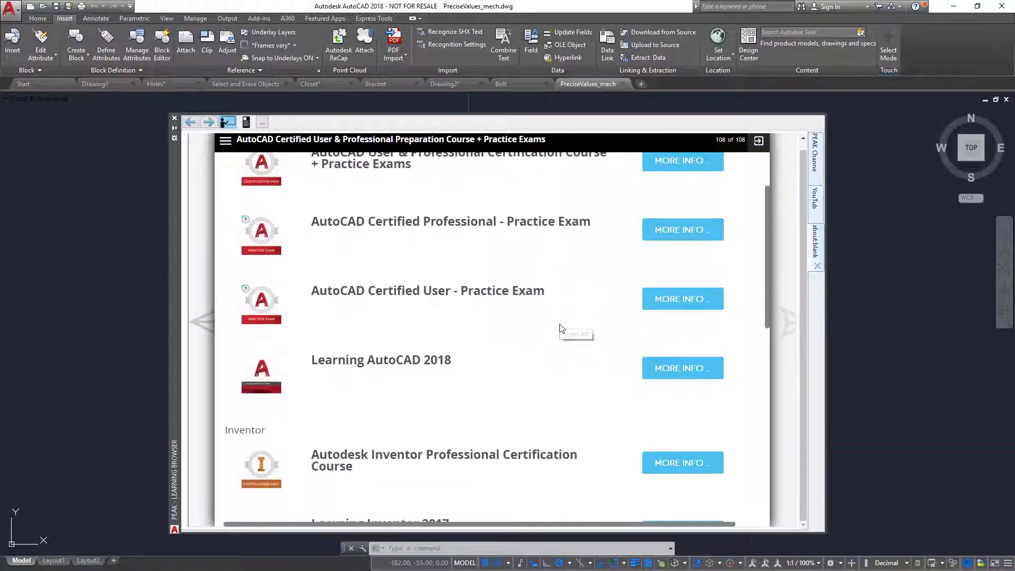
pyautogui.scroll(-10, 560, 328)
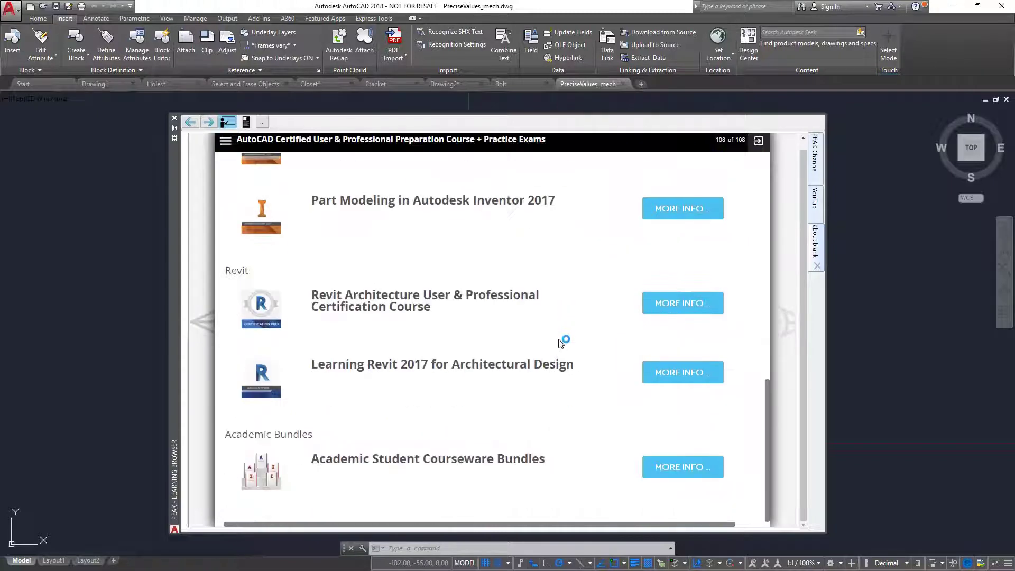
pyautogui.scroll(12, 561, 342)
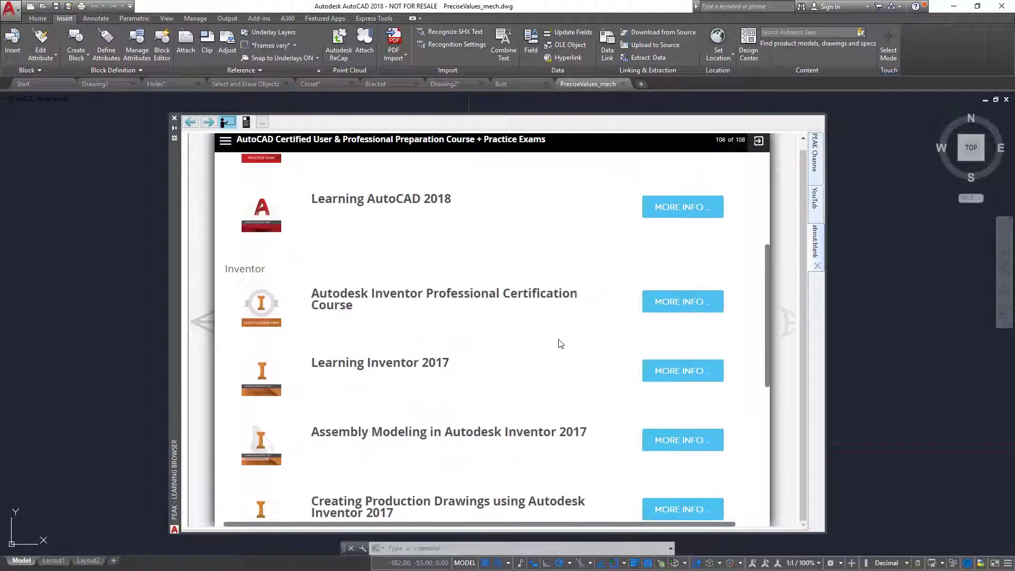